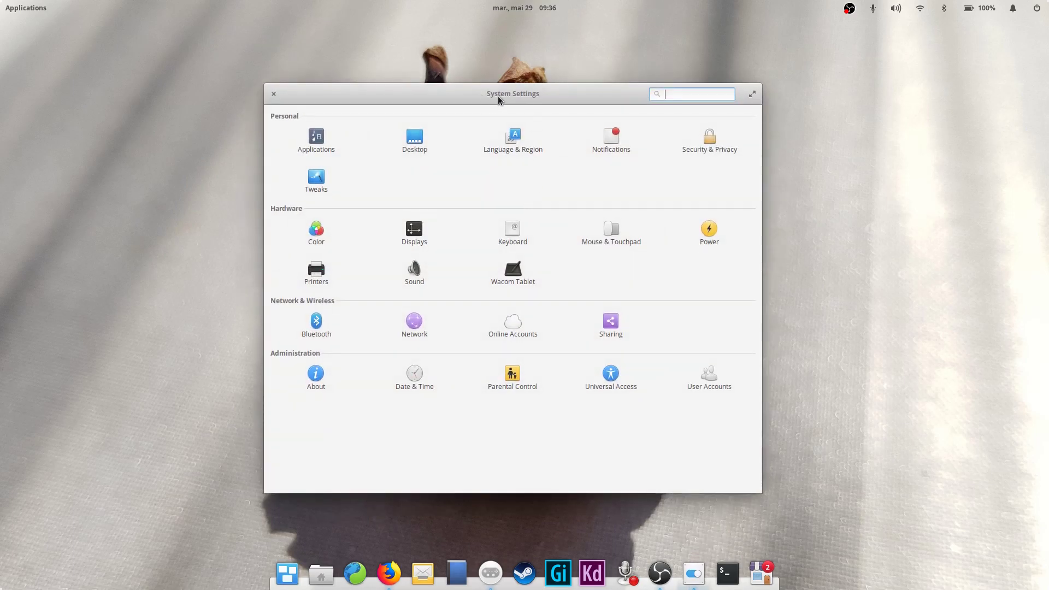
- Nudge the System Settings window and open the Tweaks panel with its Appearance options
{"action": "left_click_drag", "start_coordinate": [497, 96], "coordinate": [513, 92]}
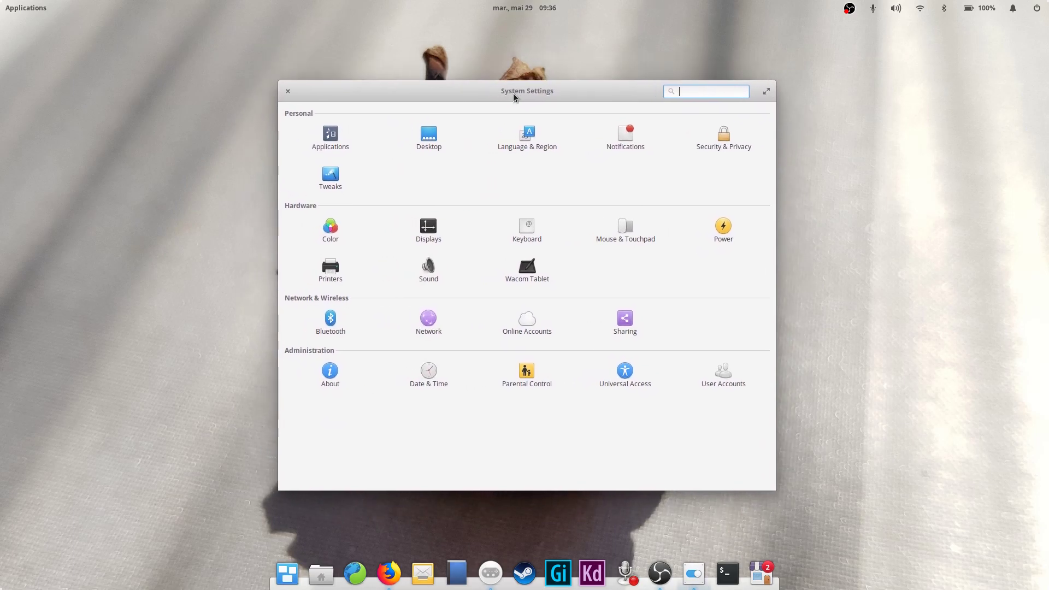
{"action": "left_click", "coordinate": [331, 177]}
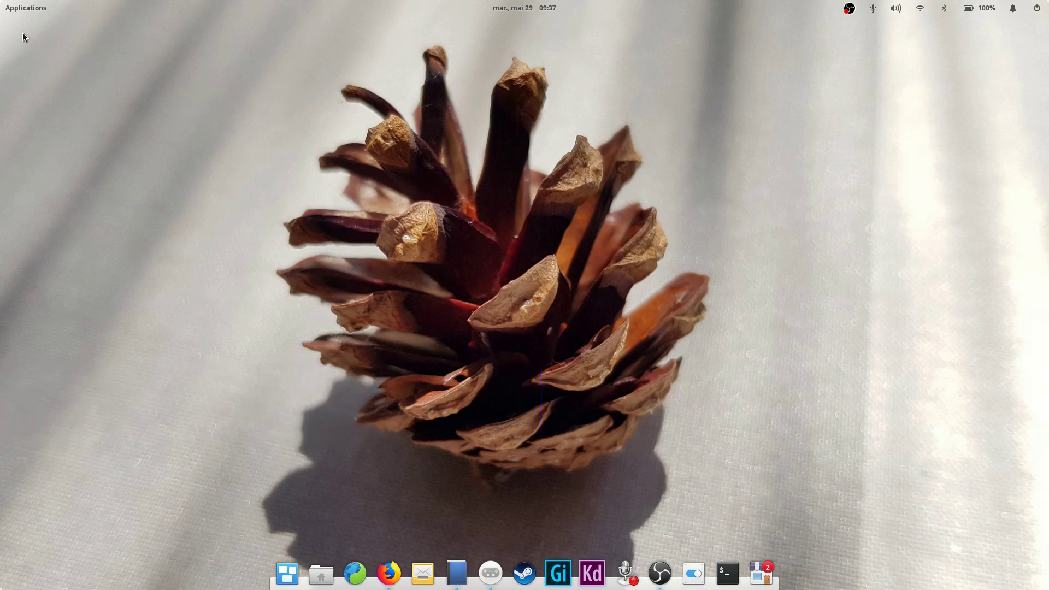
- Launch Terminal by searching 'term' in Applications and resize its window
{"action": "left_click", "coordinate": [16, 15]}
{"action": "type", "text": "term"}
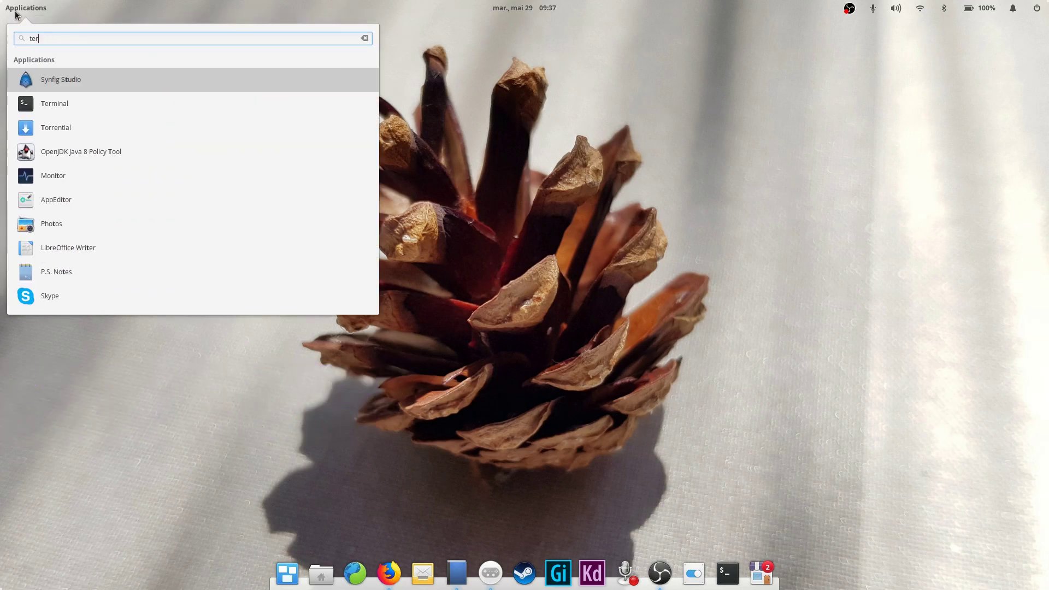
{"action": "left_click", "coordinate": [43, 72]}
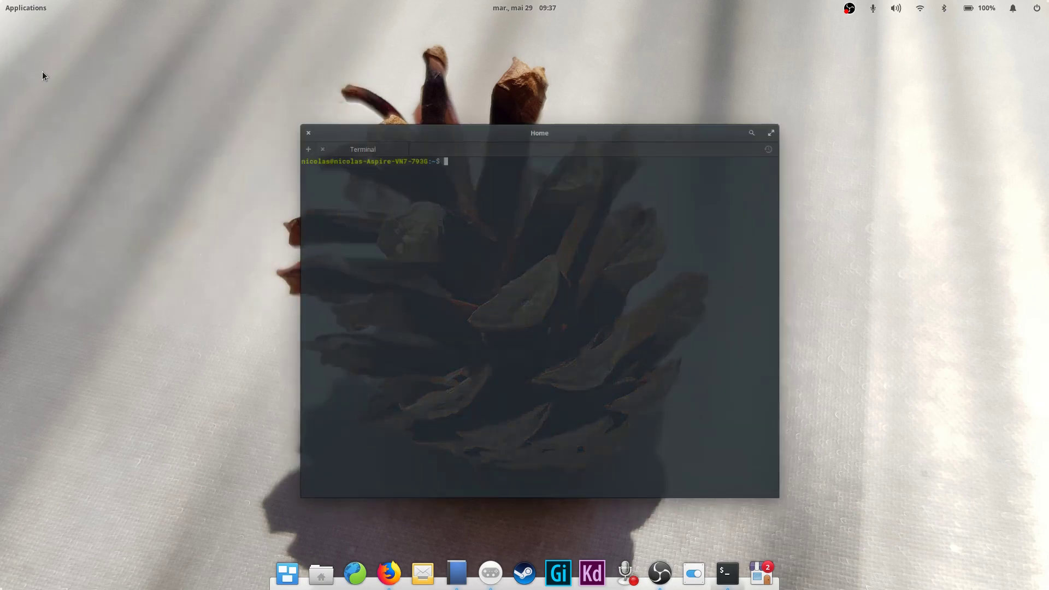
{"action": "double_click", "coordinate": [503, 107]}
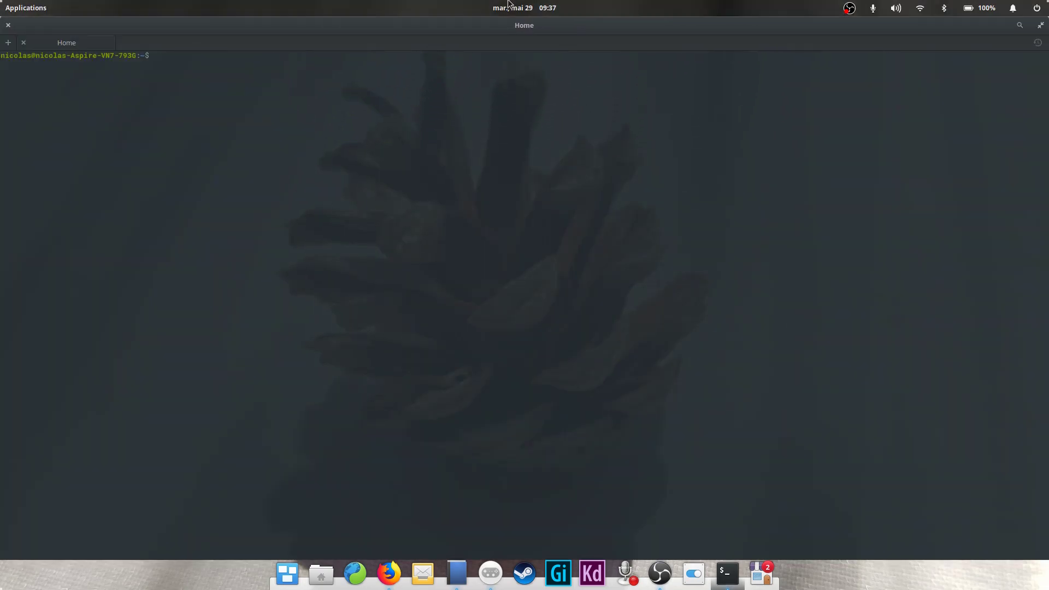
{"action": "left_click_drag", "start_coordinate": [532, 25], "coordinate": [526, 69]}
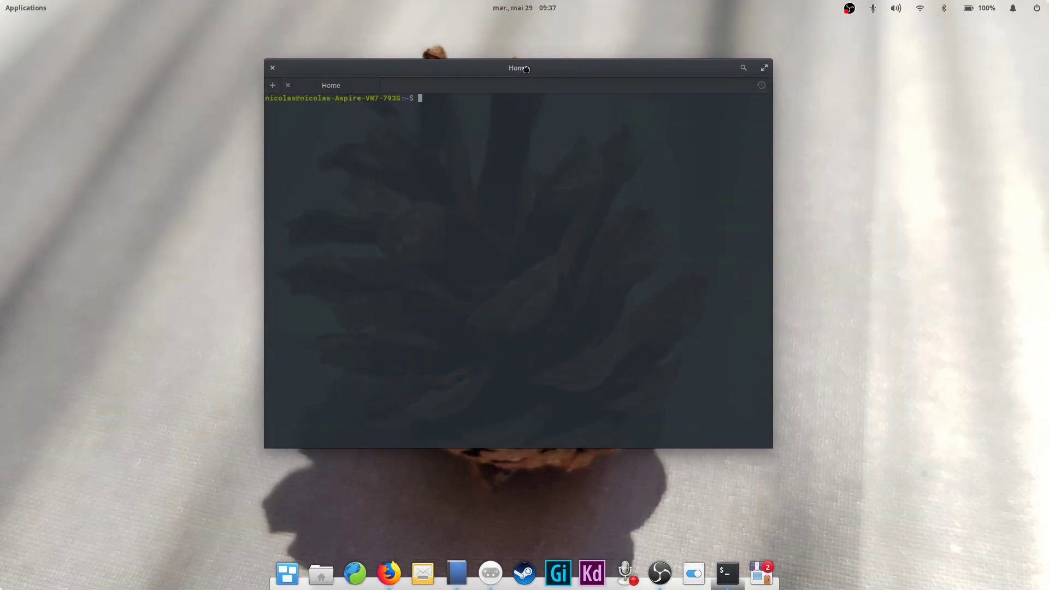
- Run sudo apt install software-properties-common, entering the sudo password
{"action": "type", "text": "sudo apt install software-properties-common"}
{"action": "key", "text": "Return"}
{"action": "type", "text": "******"}
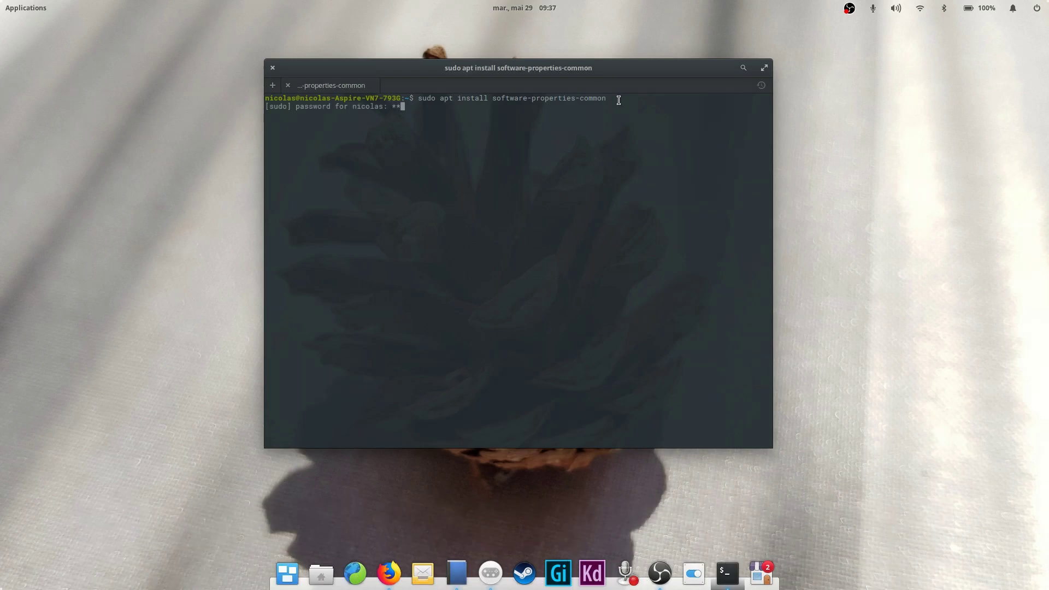
{"action": "type", "text": "******"}
{"action": "key", "text": "Return"}
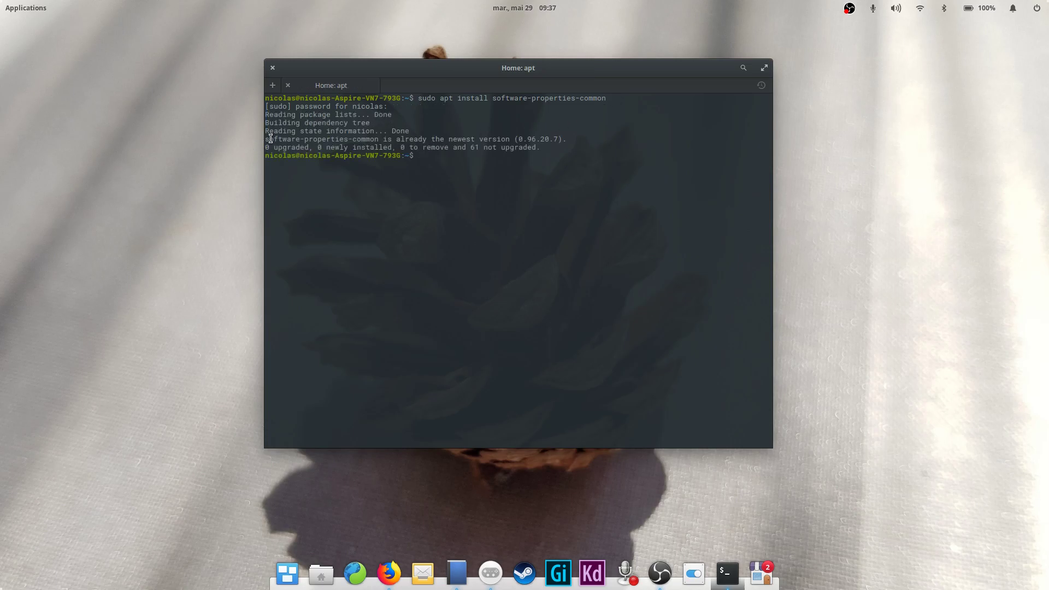
- Place the add-apt-repository ppa:philip.scott/elementary-tweaks command at the prompt
{"action": "left_click_drag", "start_coordinate": [268, 140], "coordinate": [595, 145]}
{"action": "left_click", "coordinate": [595, 145]}
{"action": "left_click_drag", "start_coordinate": [541, 66], "coordinate": [550, 73]}
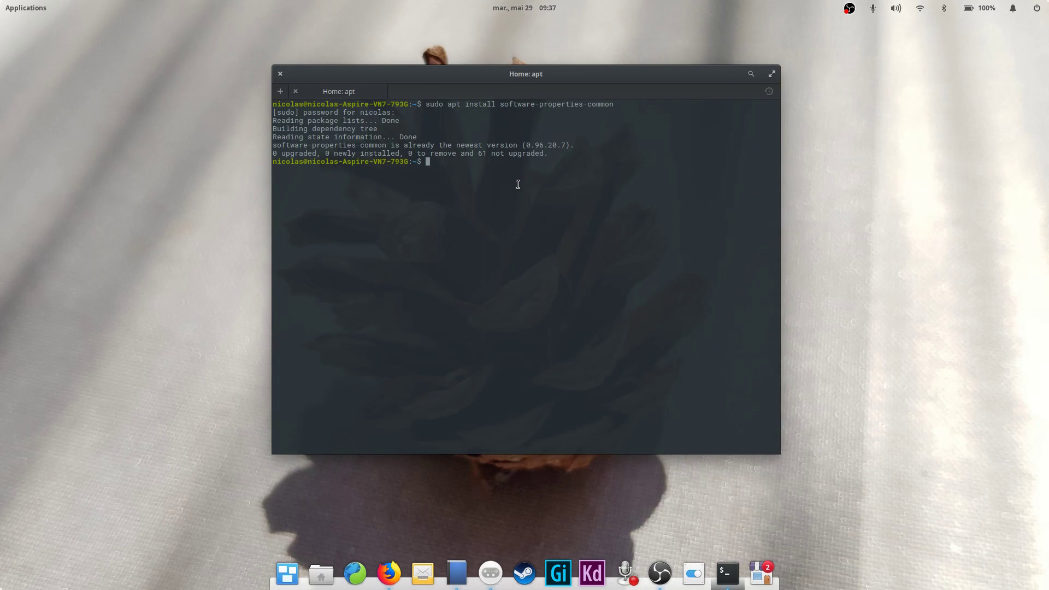
{"action": "type", "text": "sudo add-apt-repository ppa:philip.scott/elementary-tweaks"}
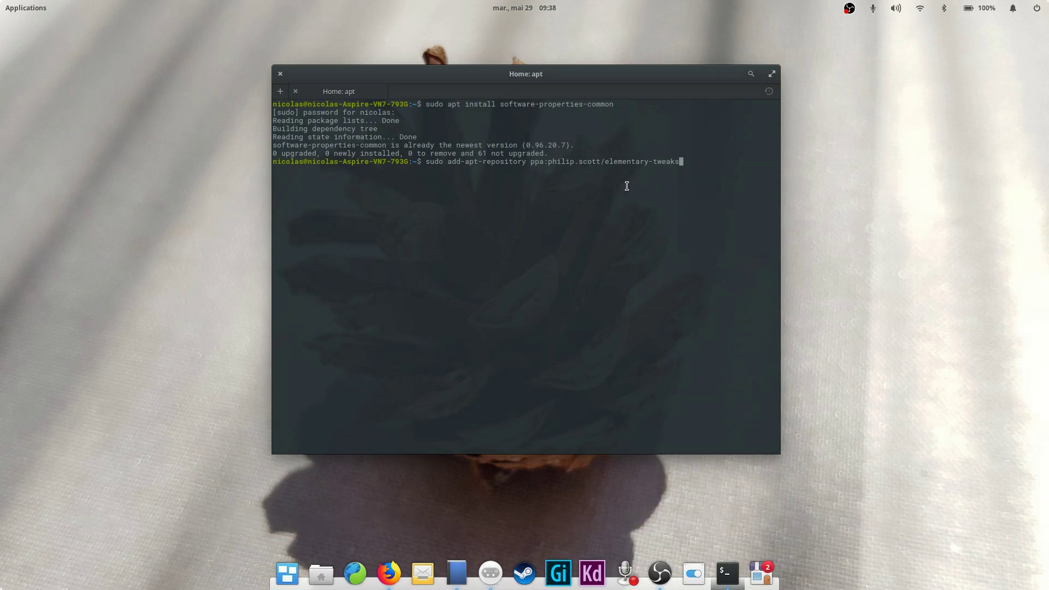
- Add the philip.scott/elementary-tweaks PPA, run sudo apt update, then sudo apt install elementary-tweaks
{"action": "key", "text": "Return"}
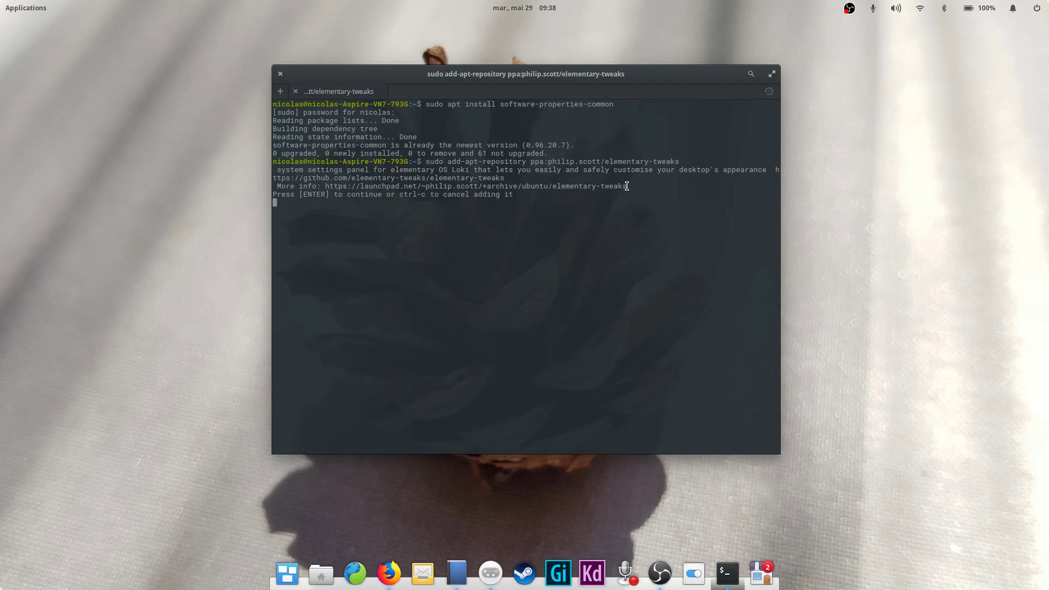
{"action": "key", "text": "Return"}
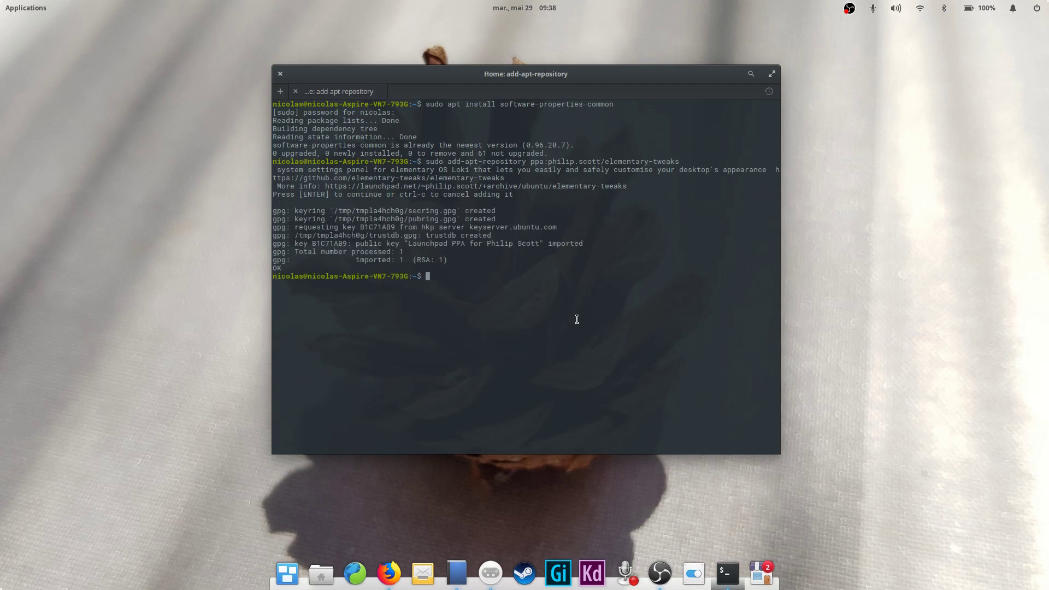
{"action": "type", "text": "sudo apt update"}
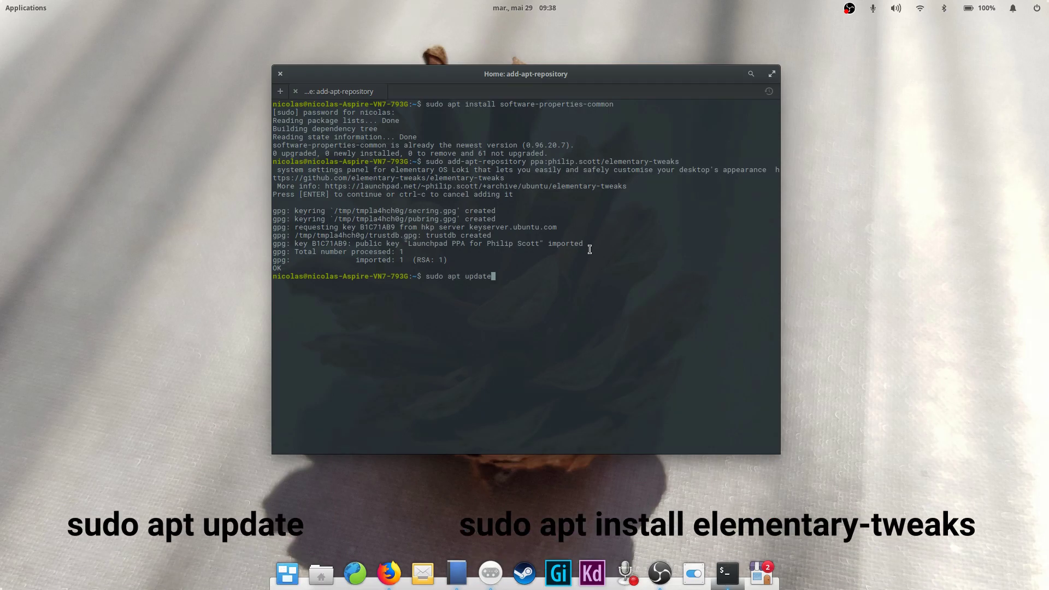
{"action": "key", "text": "Return"}
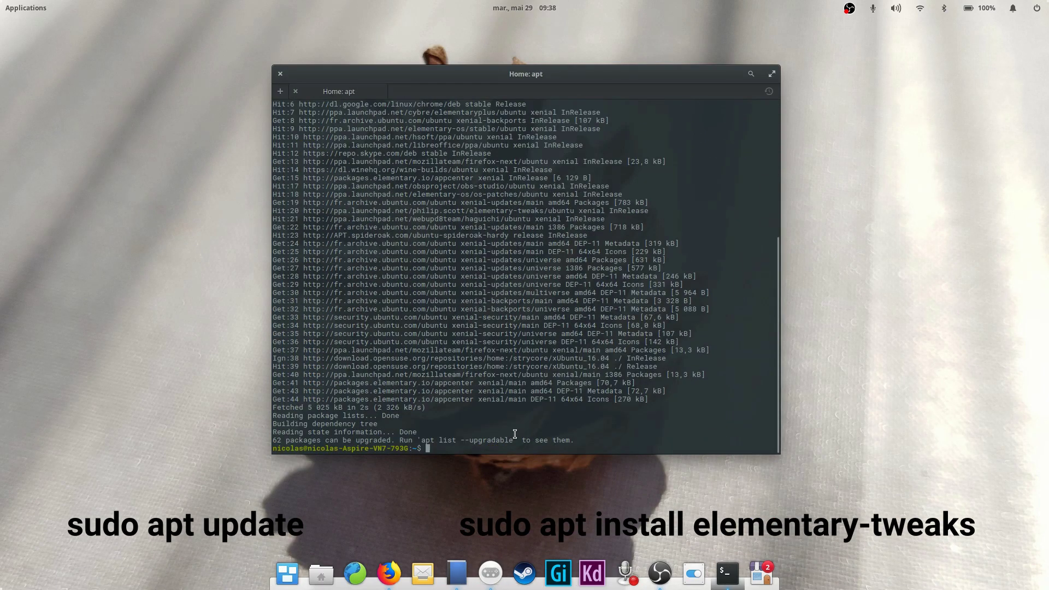
{"action": "type", "text": "sudo apt i"}
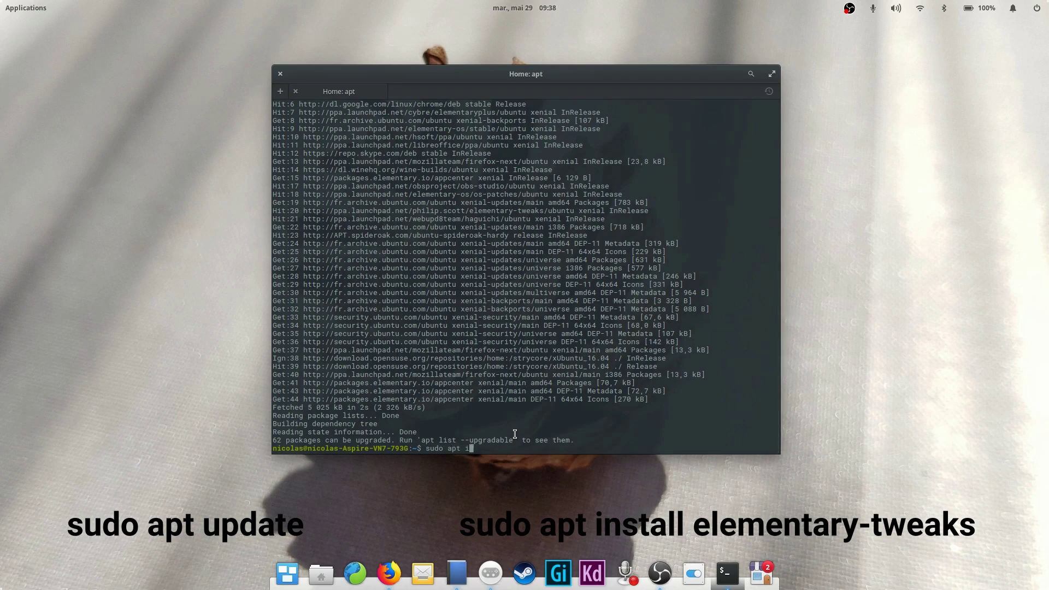
{"action": "type", "text": "nstall elementary-tweaks"}
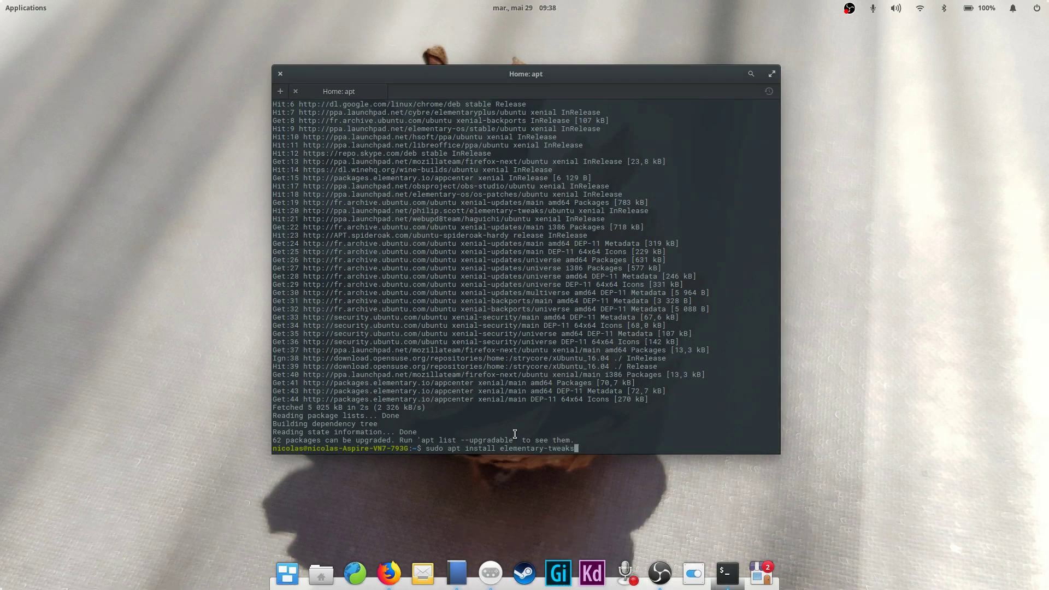
{"action": "key", "text": "Return"}
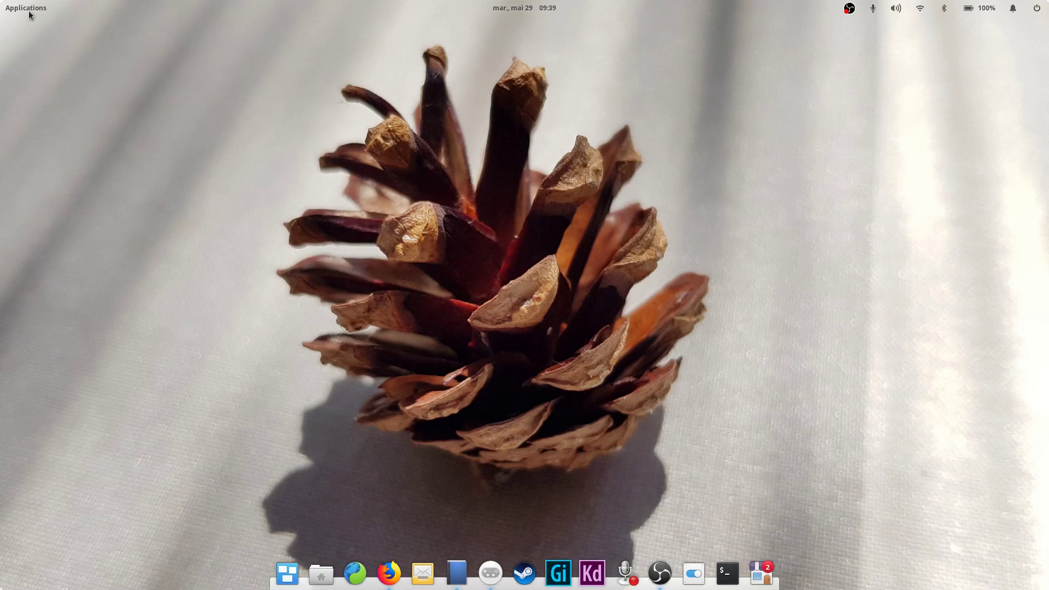
- Launch Tweaks via the Applications search for 'tweak' and show its Tweaks page
{"action": "left_click", "coordinate": [27, 11]}
{"action": "type", "text": "tweak"}
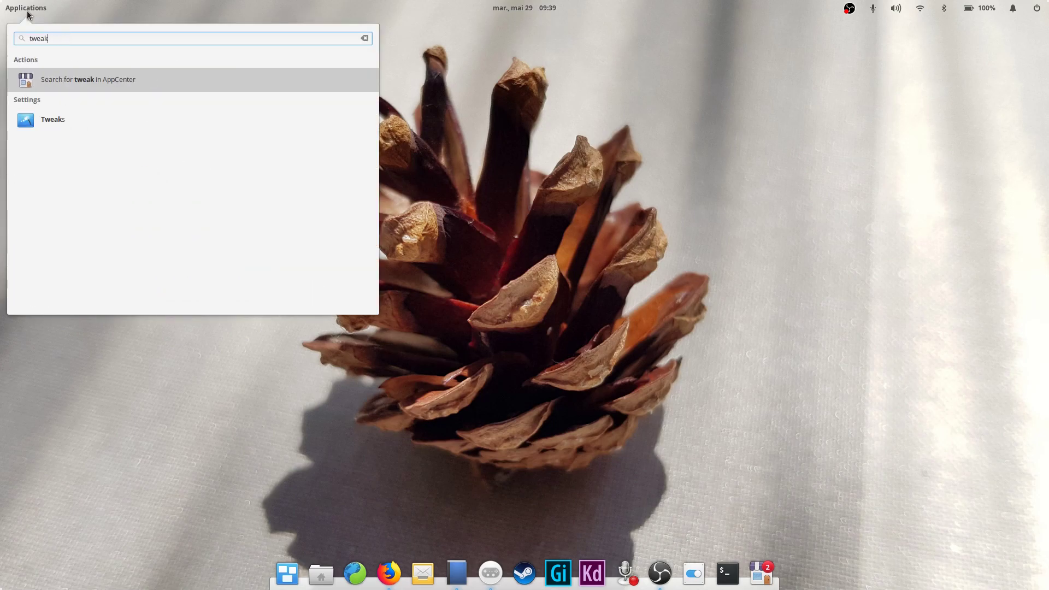
{"action": "left_click", "coordinate": [54, 124]}
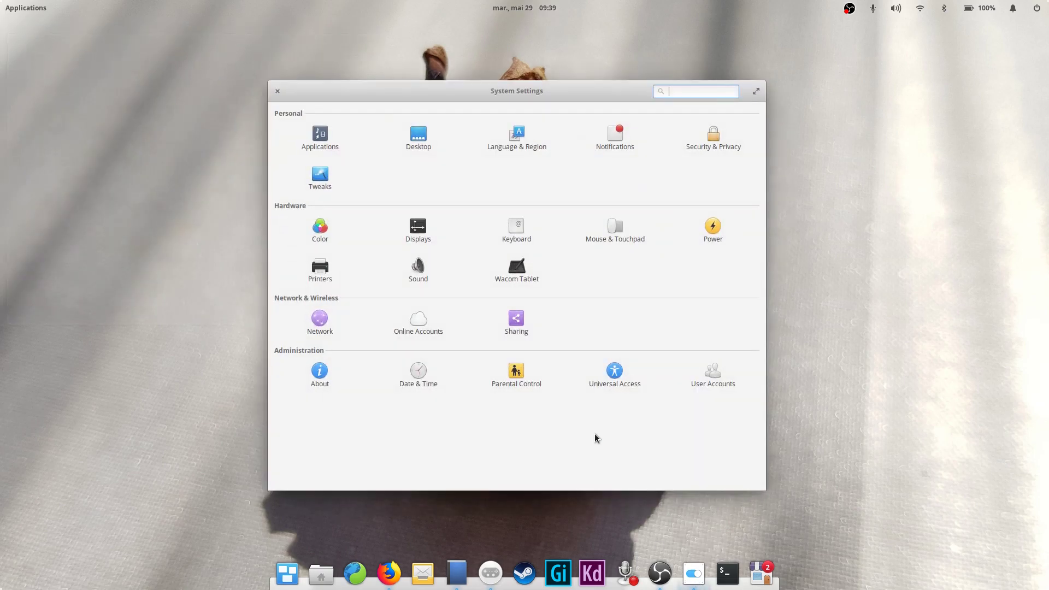
{"action": "left_click", "coordinate": [320, 177]}
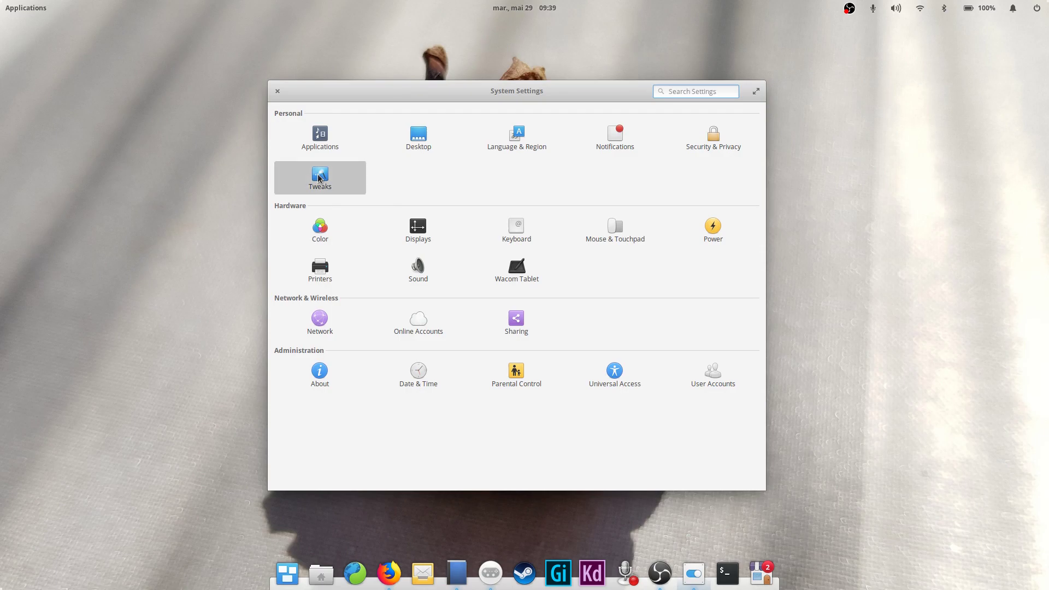
{"action": "left_click_drag", "start_coordinate": [509, 91], "coordinate": [505, 87]}
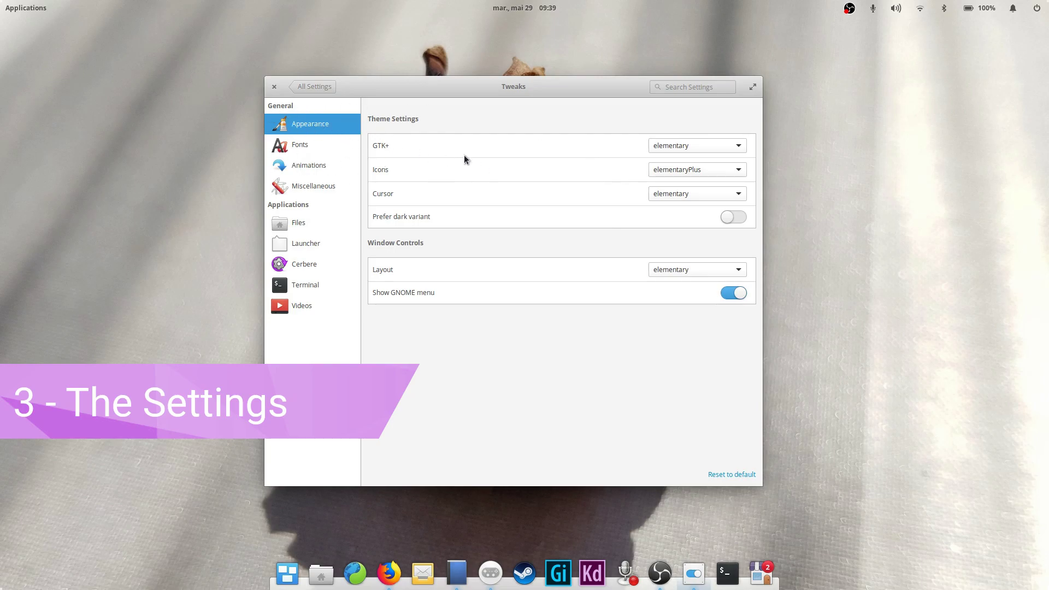
- Try the HighContrast GTK+ theme, then switch it back to elementary
{"action": "left_click", "coordinate": [709, 146]}
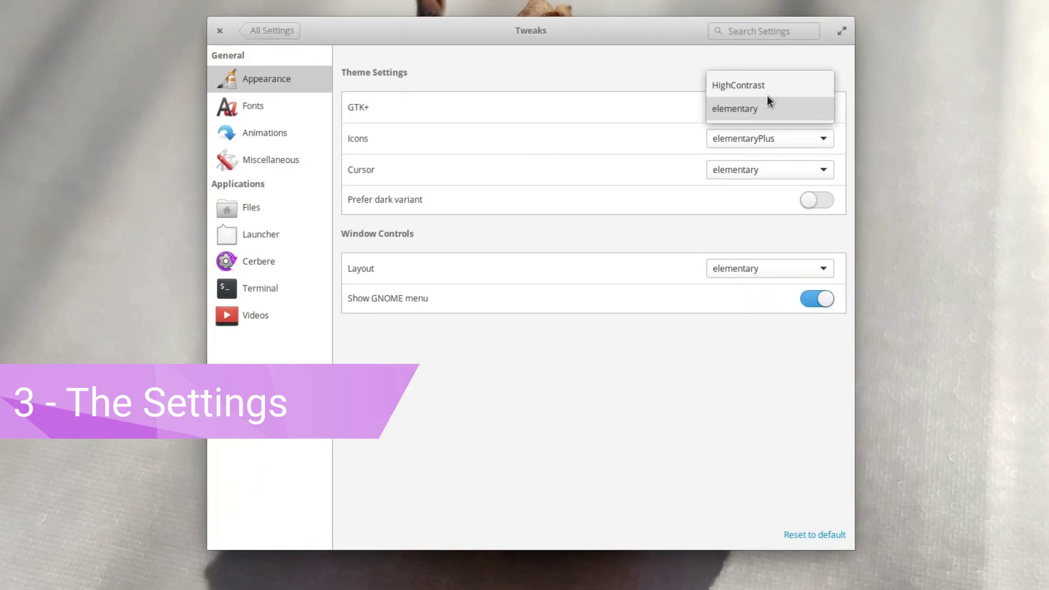
{"action": "left_click", "coordinate": [693, 132]}
{"action": "left_click_drag", "start_coordinate": [552, 44], "coordinate": [562, 47]}
{"action": "left_click", "coordinate": [771, 107]}
{"action": "left_click", "coordinate": [769, 122]}
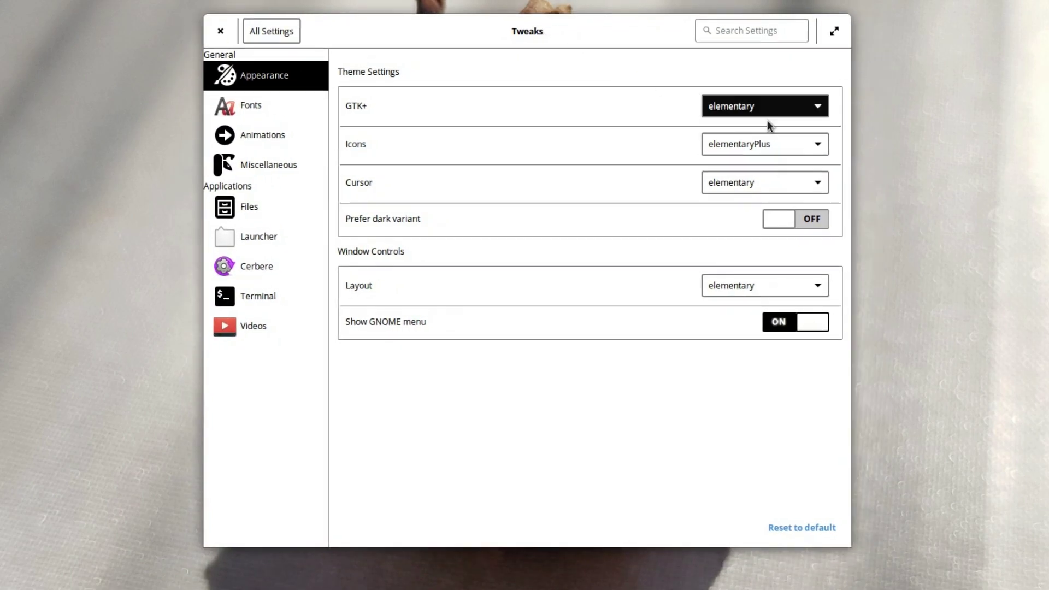
- Apply the Adwaita icon theme, then restore elementaryPlus
{"action": "left_click", "coordinate": [770, 136]}
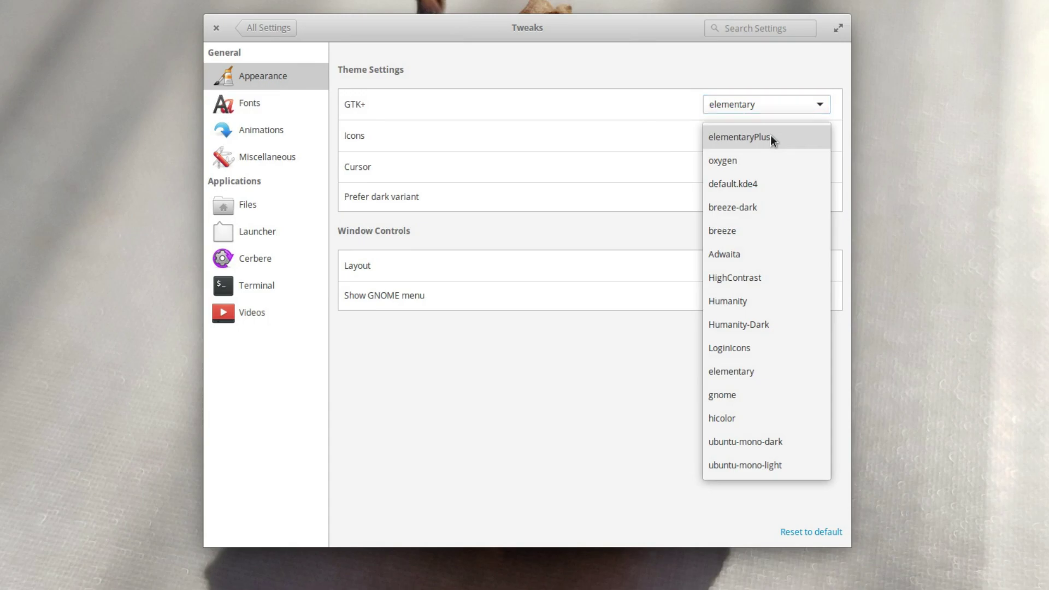
{"action": "left_click", "coordinate": [761, 255]}
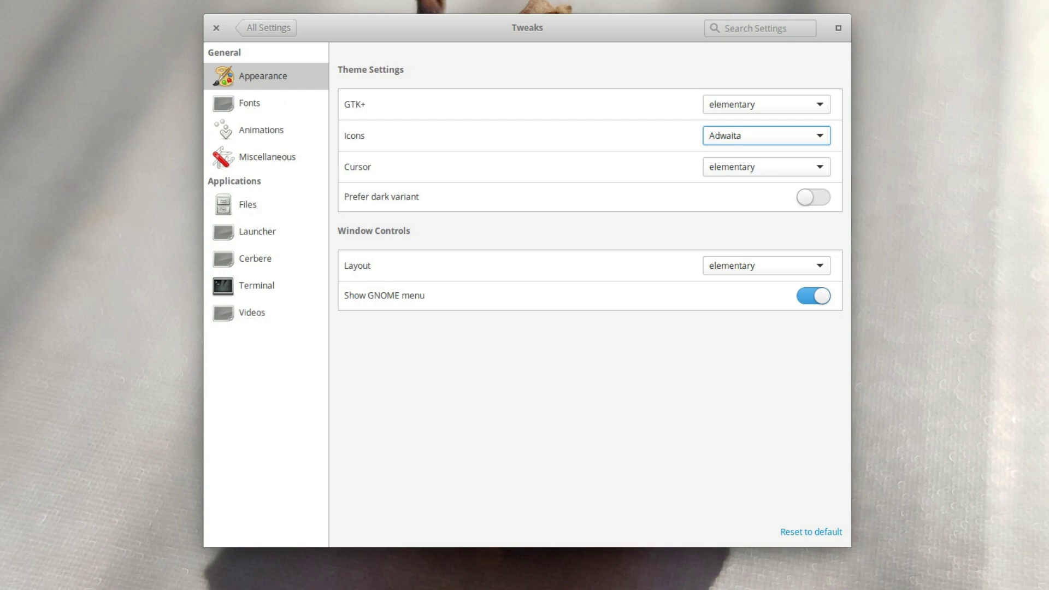
{"action": "left_click", "coordinate": [760, 137]}
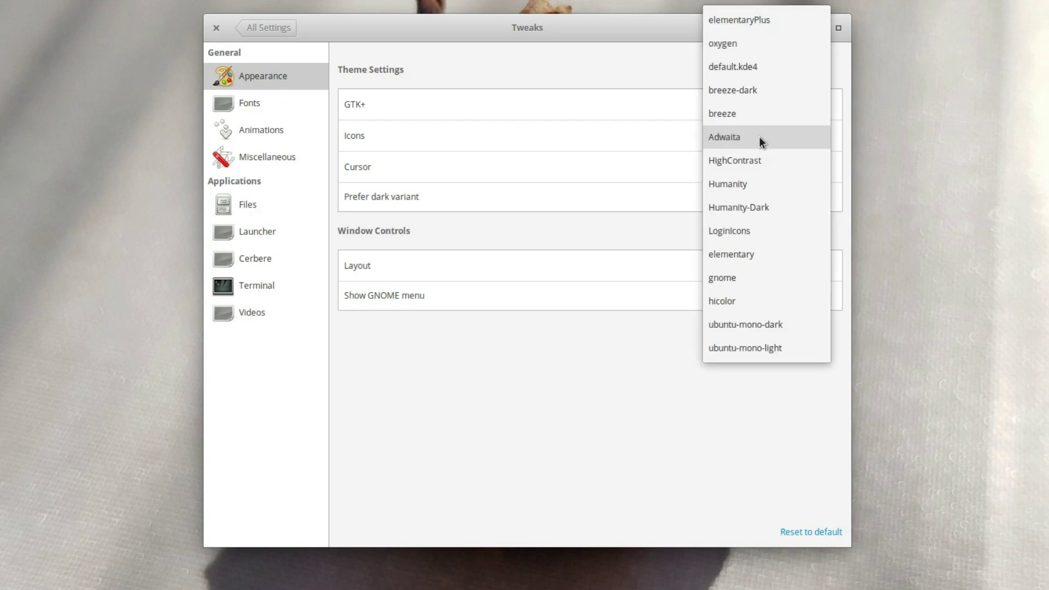
{"action": "left_click", "coordinate": [753, 23]}
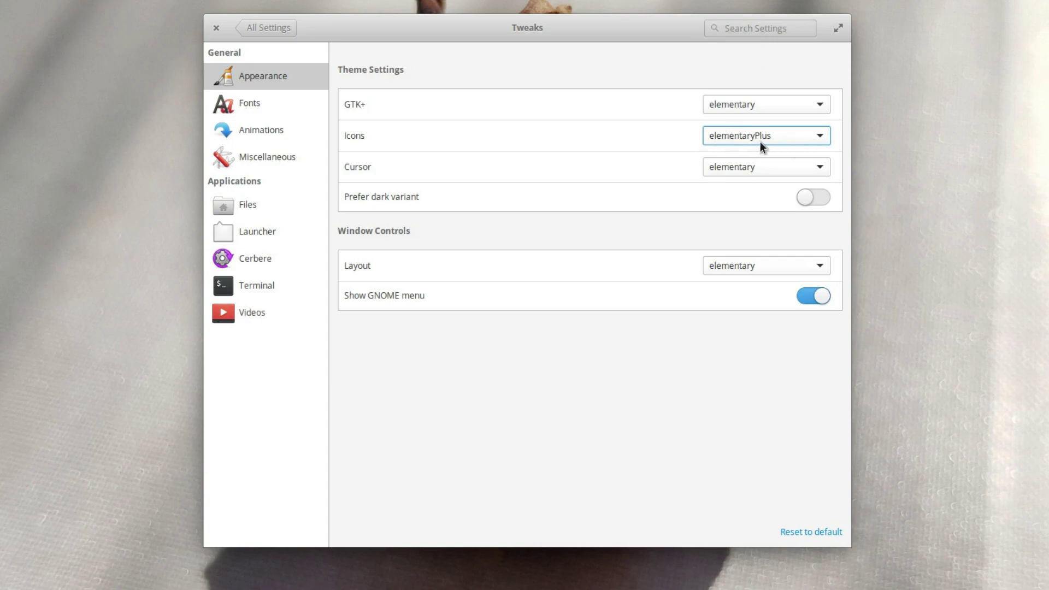
- Try the redglass, whiteglass and handhelds cursor themes
{"action": "left_click", "coordinate": [758, 169]}
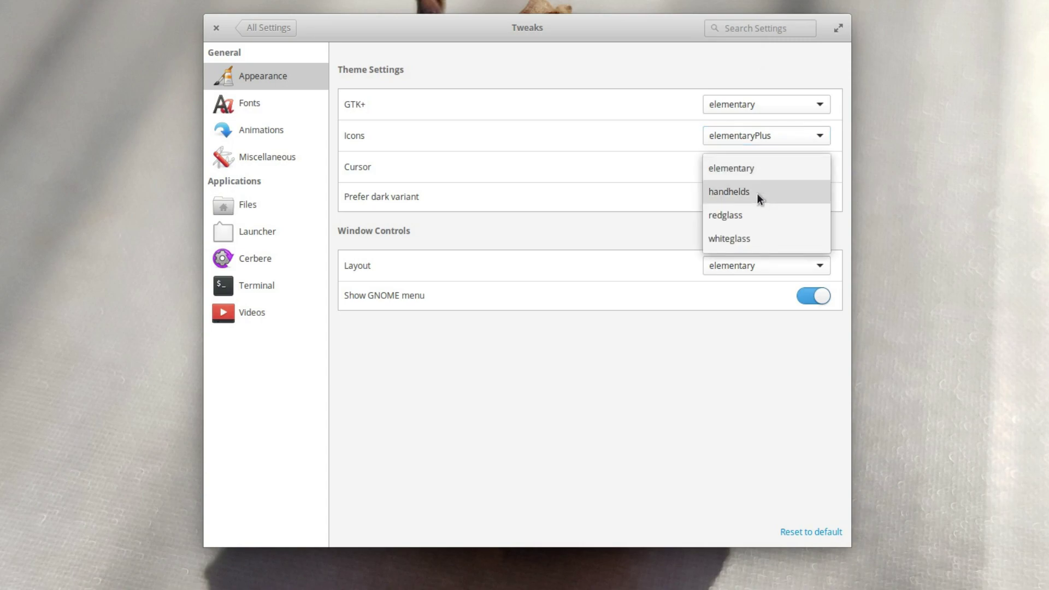
{"action": "left_click", "coordinate": [755, 215]}
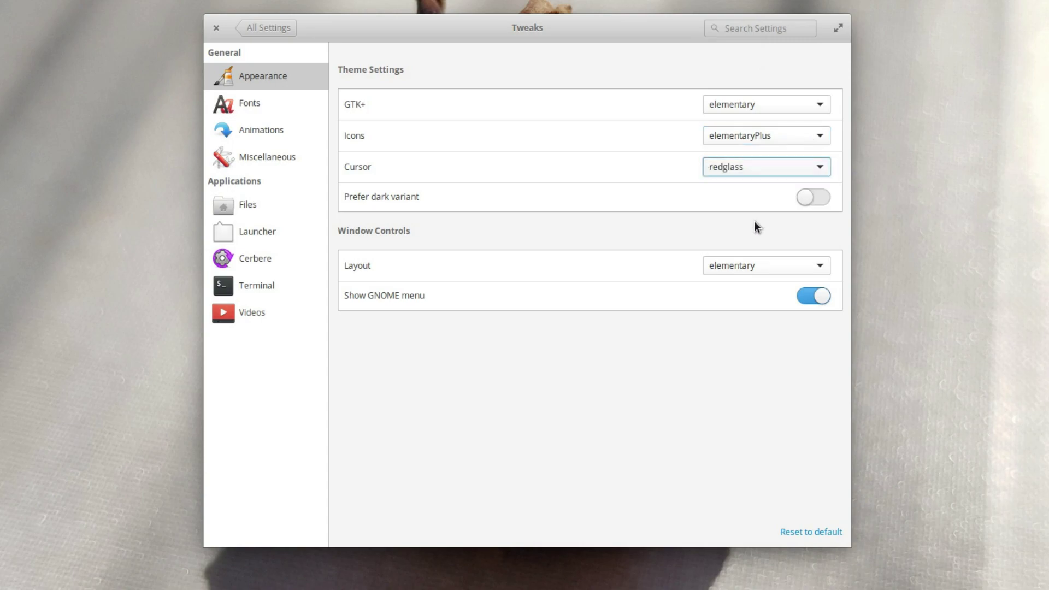
{"action": "left_click", "coordinate": [734, 165]}
{"action": "left_click", "coordinate": [739, 190]}
{"action": "left_click", "coordinate": [798, 170]}
{"action": "left_click", "coordinate": [746, 124]}
- Cycle the cursor through redglass and whiteglass again, then restore elementary
{"action": "left_click", "coordinate": [737, 169]}
{"action": "left_click", "coordinate": [743, 196]}
{"action": "left_click", "coordinate": [748, 169]}
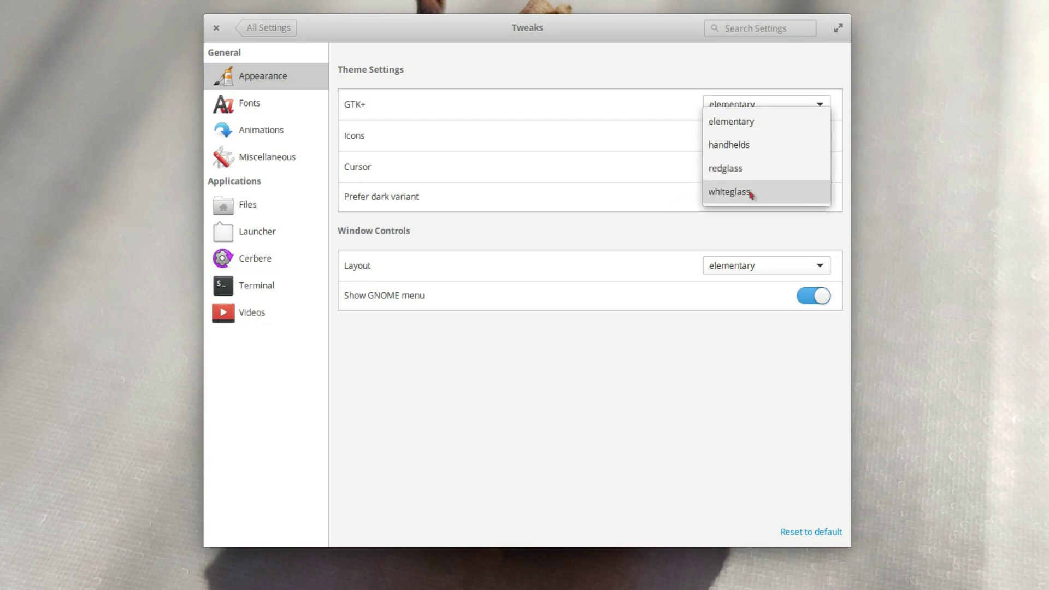
{"action": "left_click", "coordinate": [747, 192]}
{"action": "left_click", "coordinate": [748, 174]}
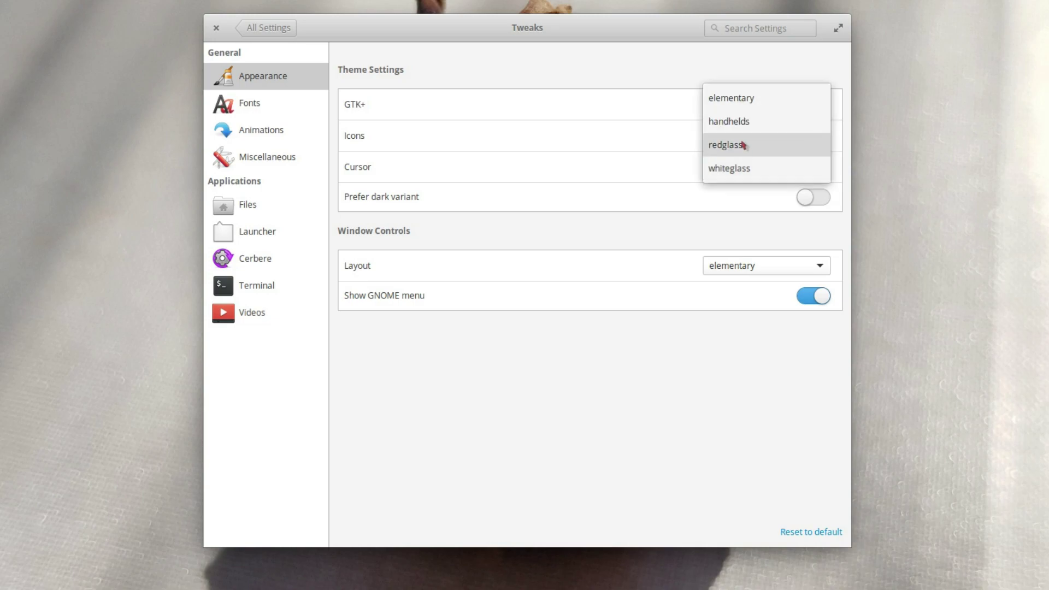
{"action": "left_click", "coordinate": [740, 102]}
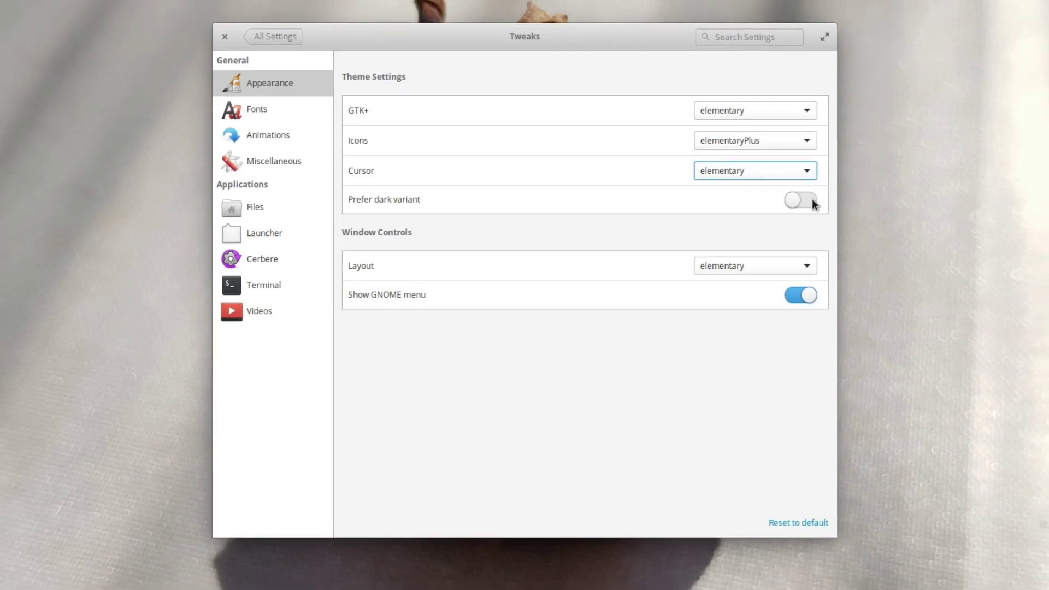
{"action": "left_click", "coordinate": [813, 197]}
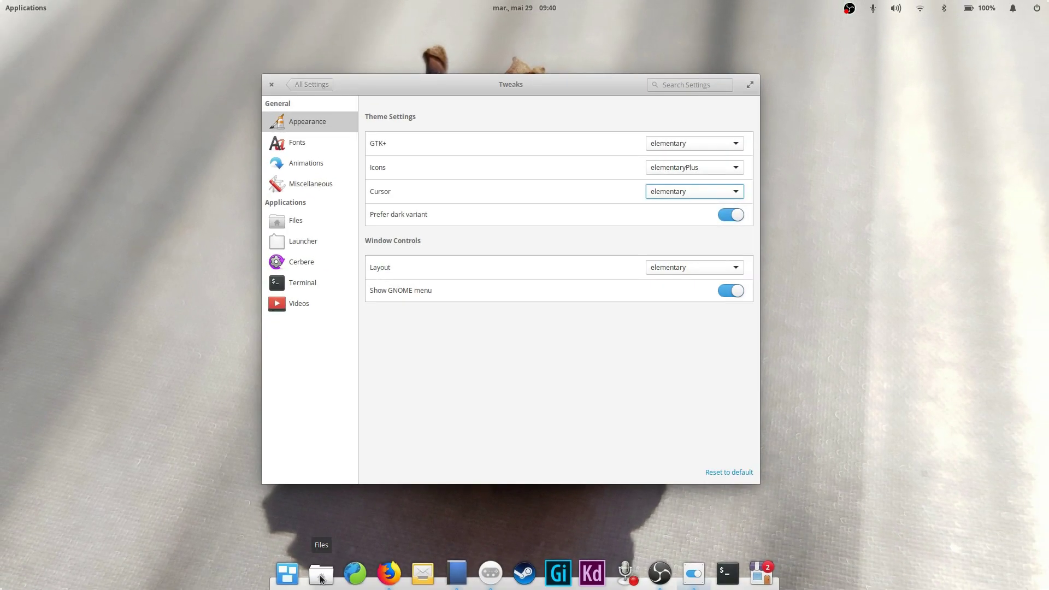
{"action": "left_click", "coordinate": [317, 579]}
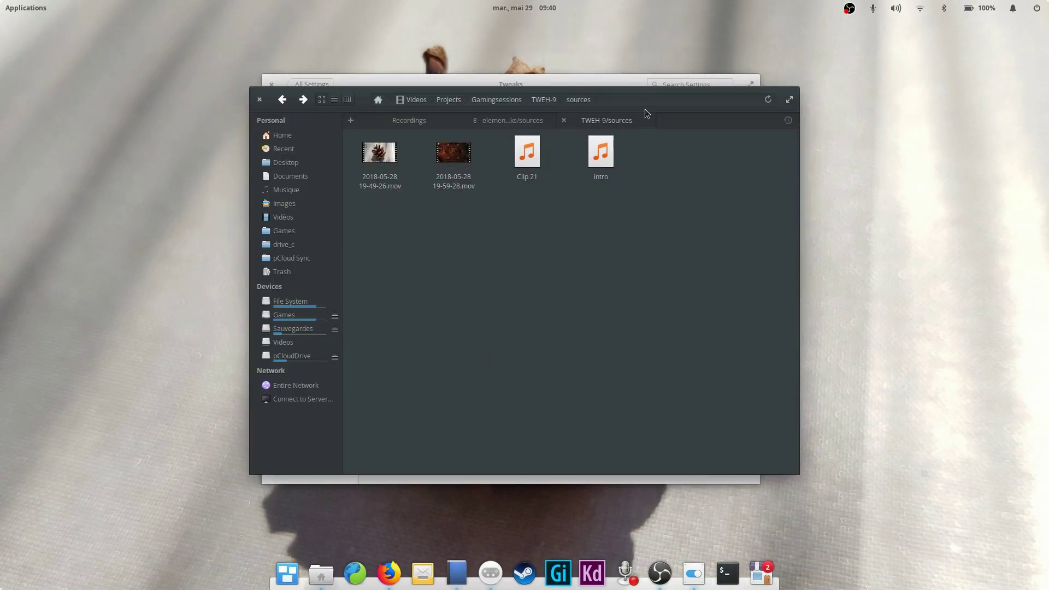
{"action": "left_click_drag", "start_coordinate": [643, 107], "coordinate": [636, 141]}
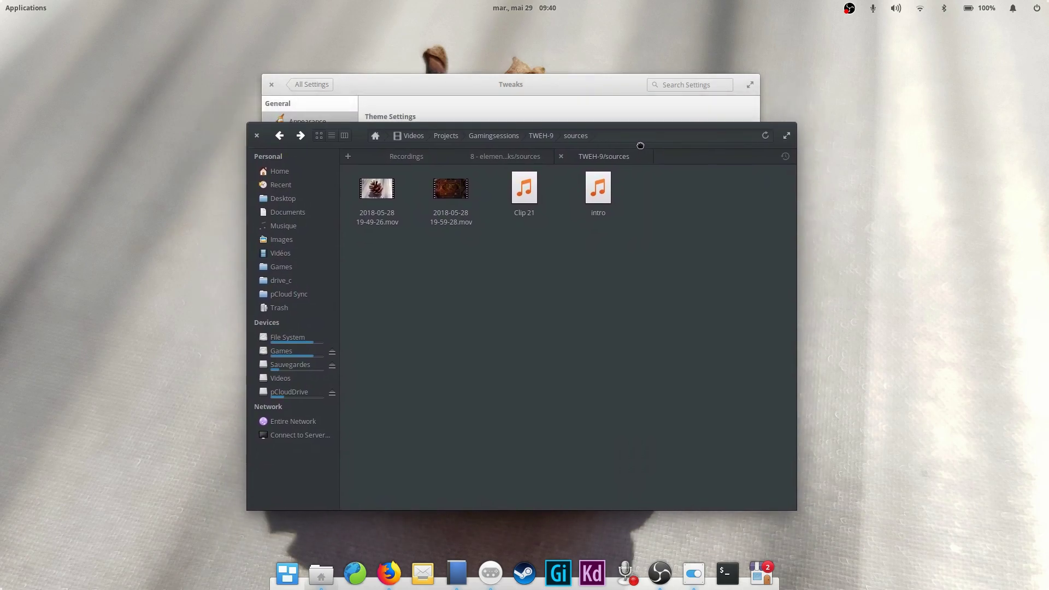
{"action": "left_click", "coordinate": [258, 137]}
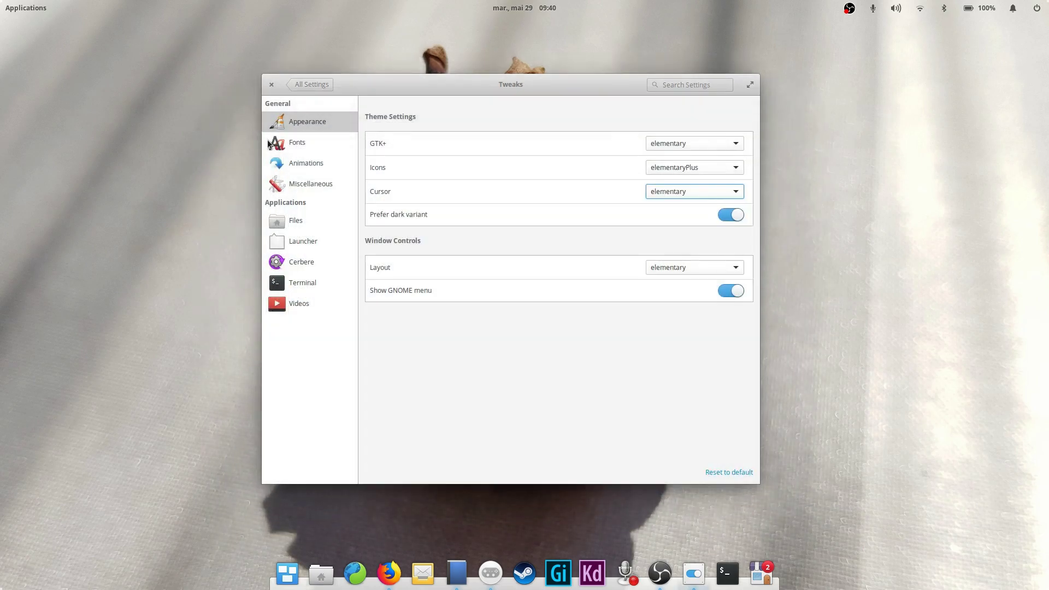
{"action": "left_click", "coordinate": [735, 216]}
{"action": "left_click", "coordinate": [693, 267]}
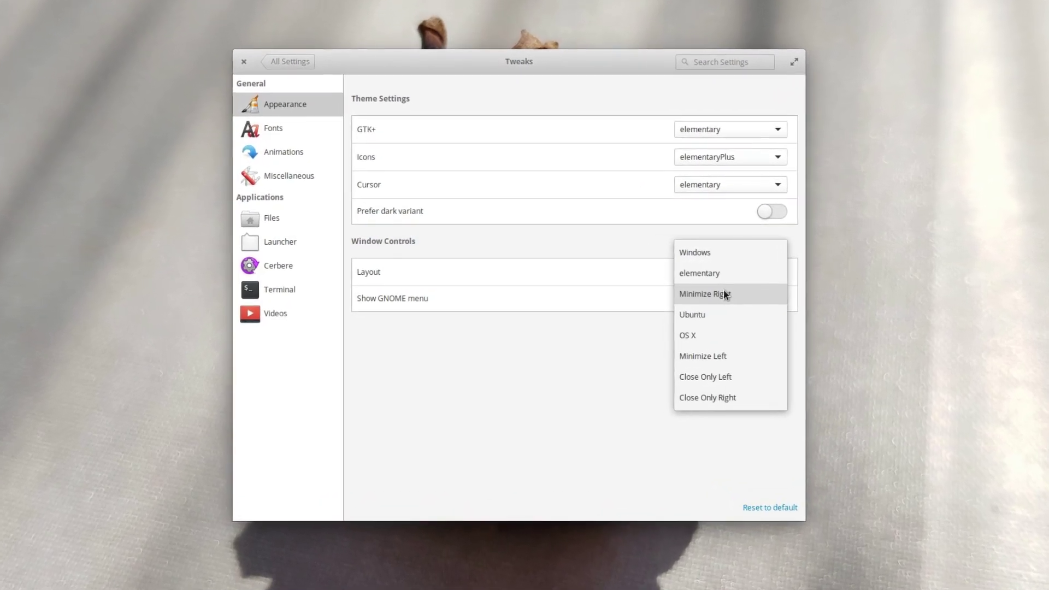
{"action": "left_click", "coordinate": [705, 267]}
{"action": "key", "text": "Down"}
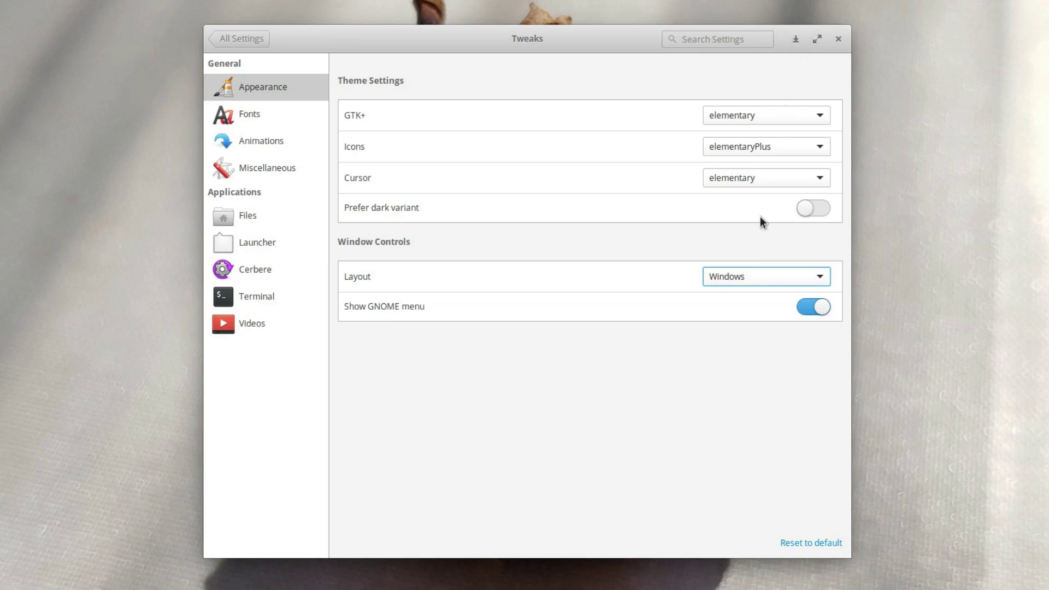
{"action": "left_click", "coordinate": [744, 274]}
{"action": "left_click", "coordinate": [745, 371]}
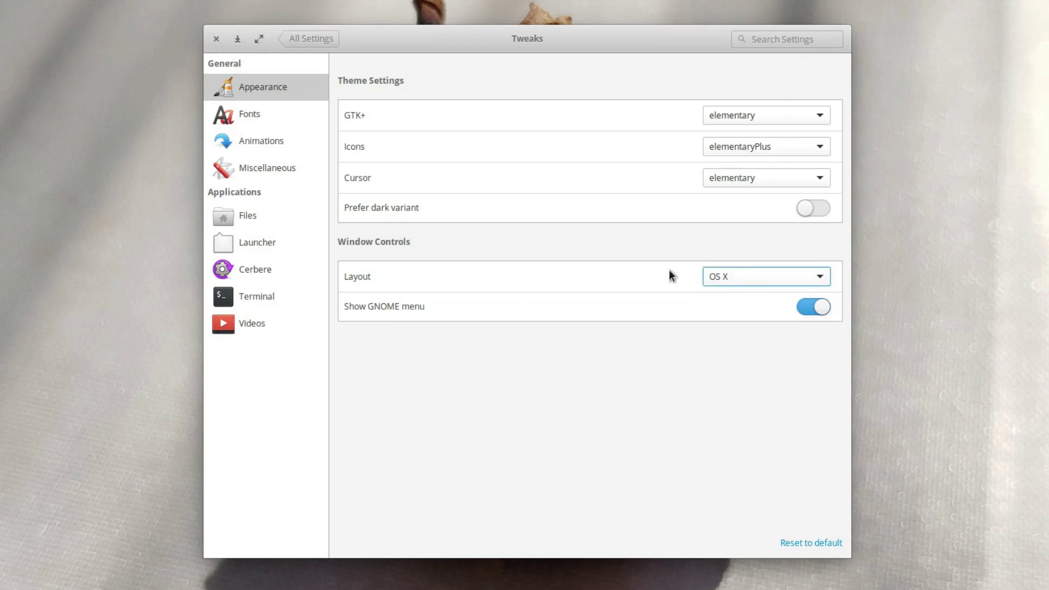
{"action": "left_click", "coordinate": [726, 277]}
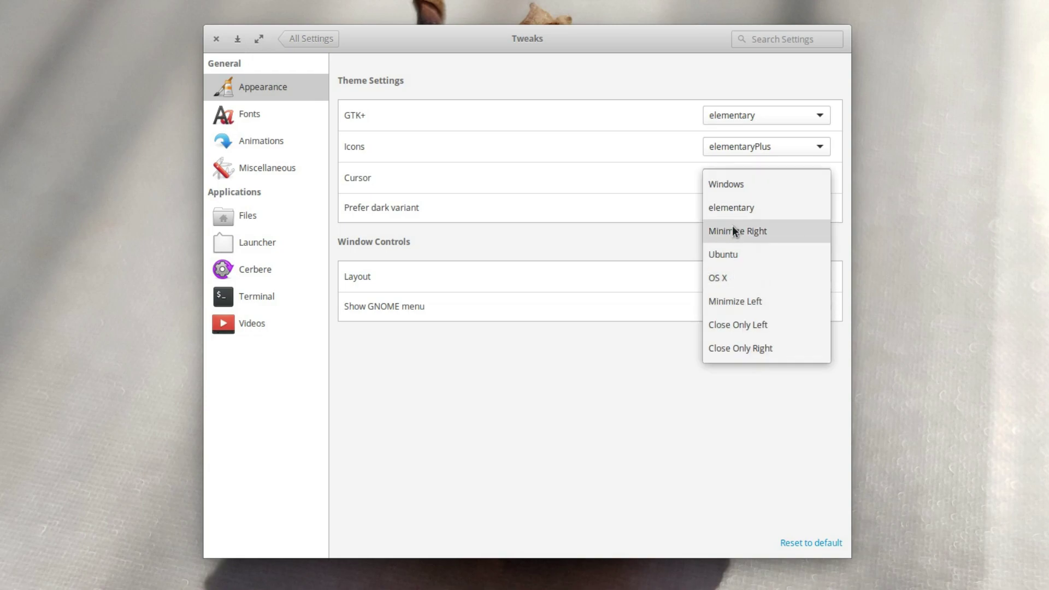
{"action": "left_click", "coordinate": [733, 206]}
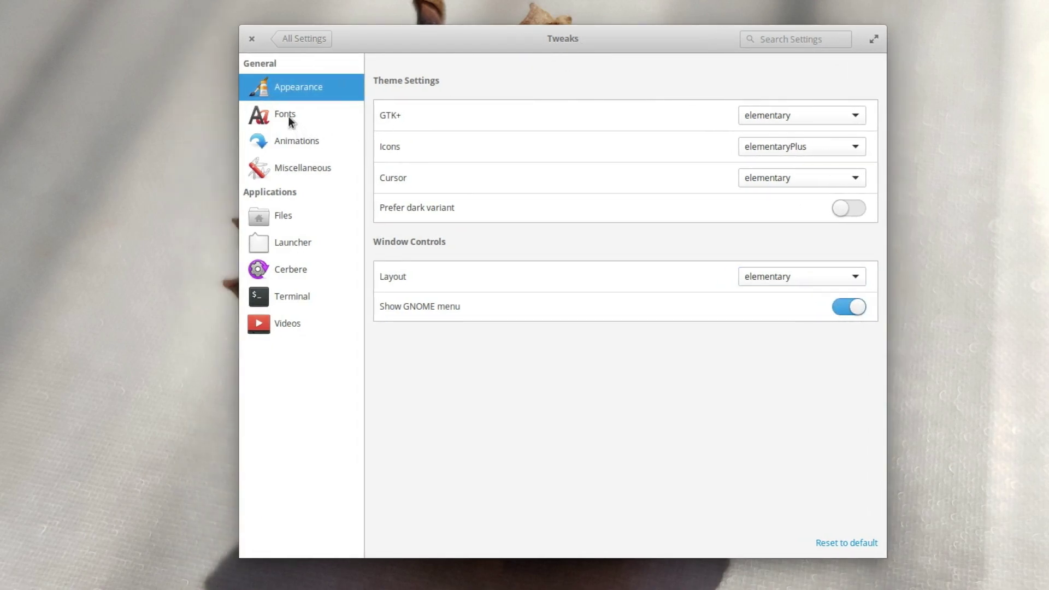
- Show the Fonts page and cancel the titlebar font chooser, keeping Open Sans Bold 9
{"action": "left_click", "coordinate": [288, 115]}
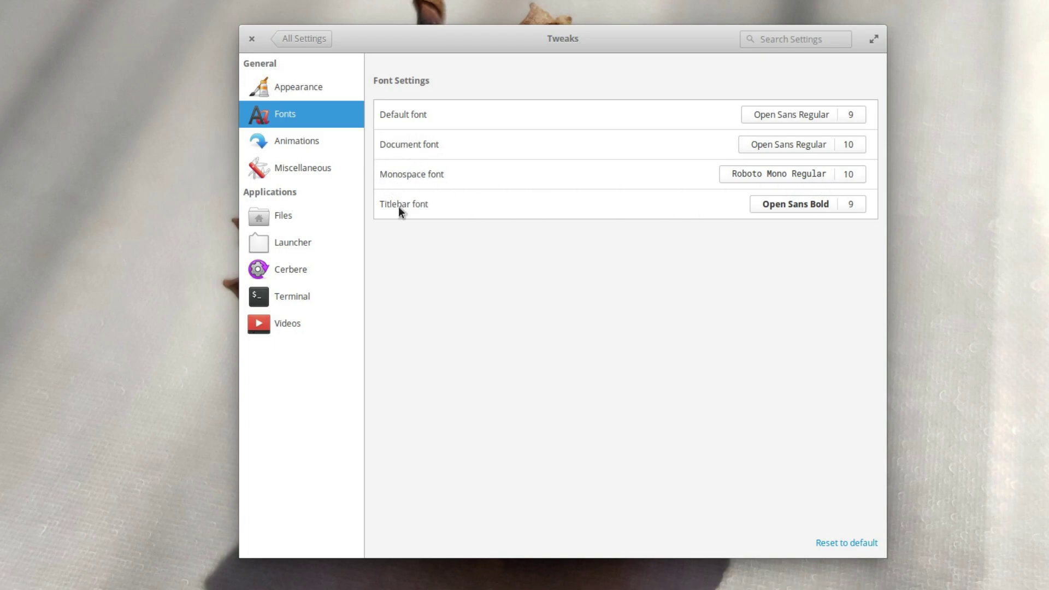
{"action": "left_click", "coordinate": [823, 205]}
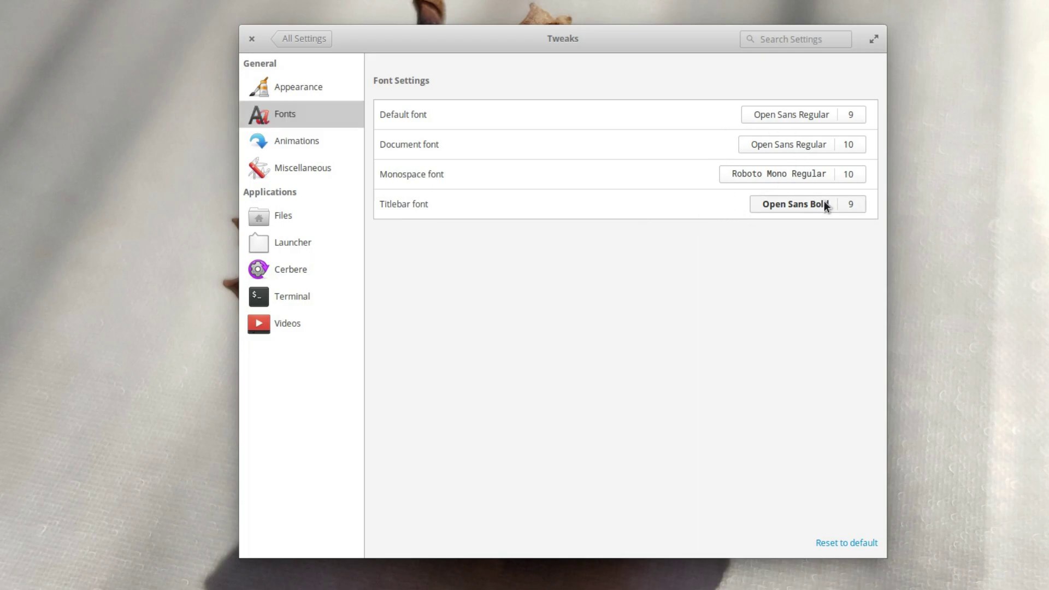
{"action": "left_click", "coordinate": [608, 447]}
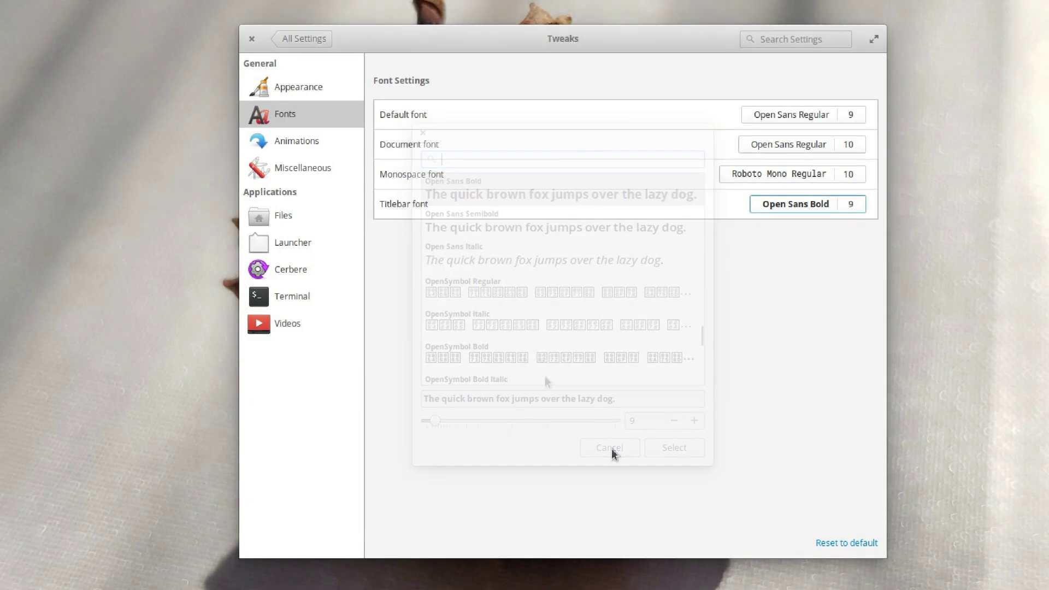
- On Animations, compare opening Files with animations off and on, leaving them enabled
{"action": "left_click", "coordinate": [310, 141]}
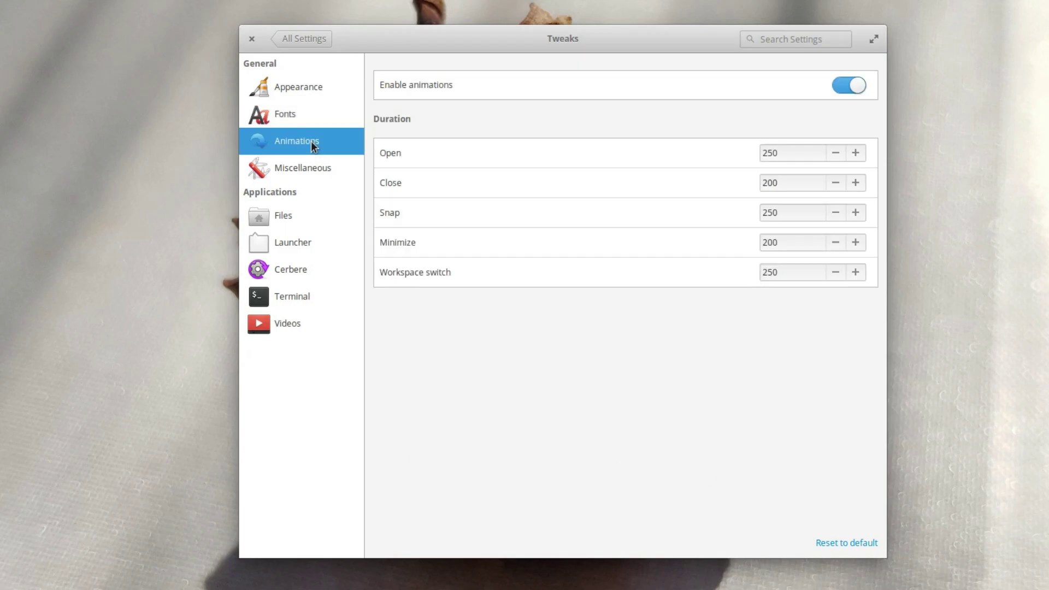
{"action": "left_click", "coordinate": [858, 86]}
{"action": "key", "text": "alt+Tab"}
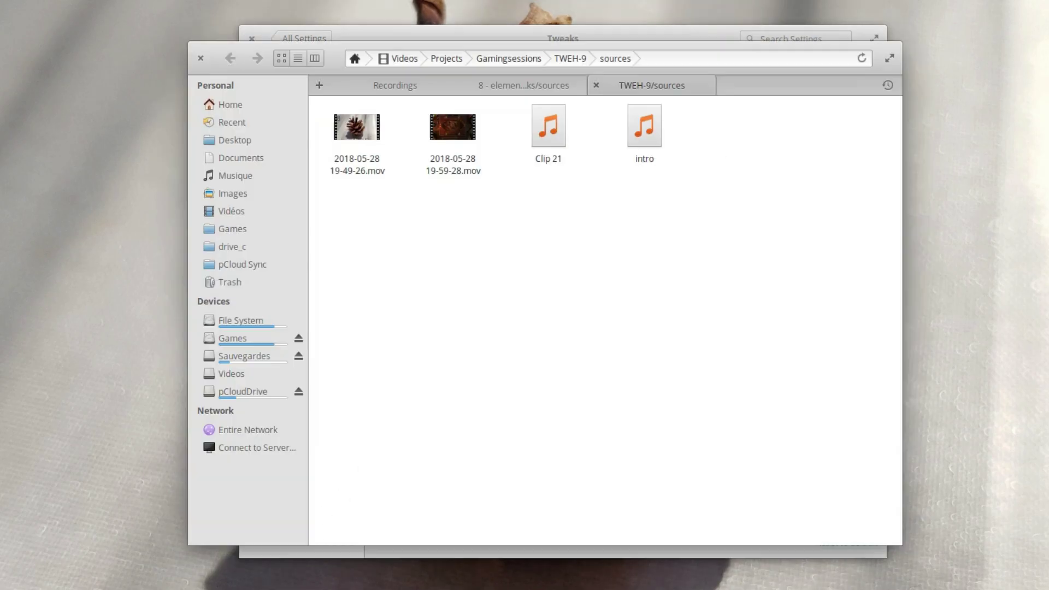
{"action": "left_click", "coordinate": [201, 58]}
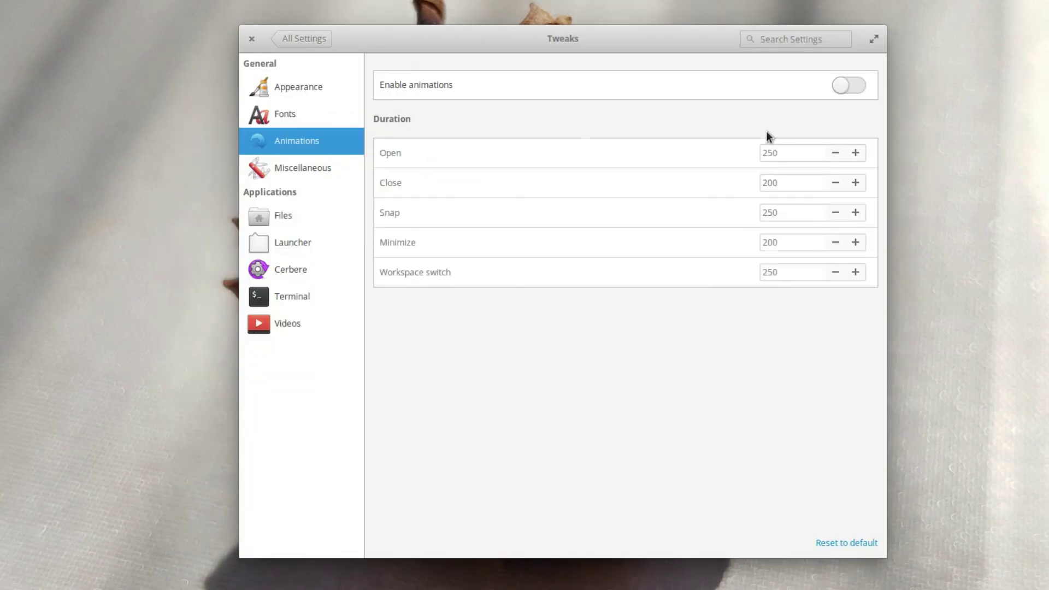
{"action": "left_click", "coordinate": [837, 89]}
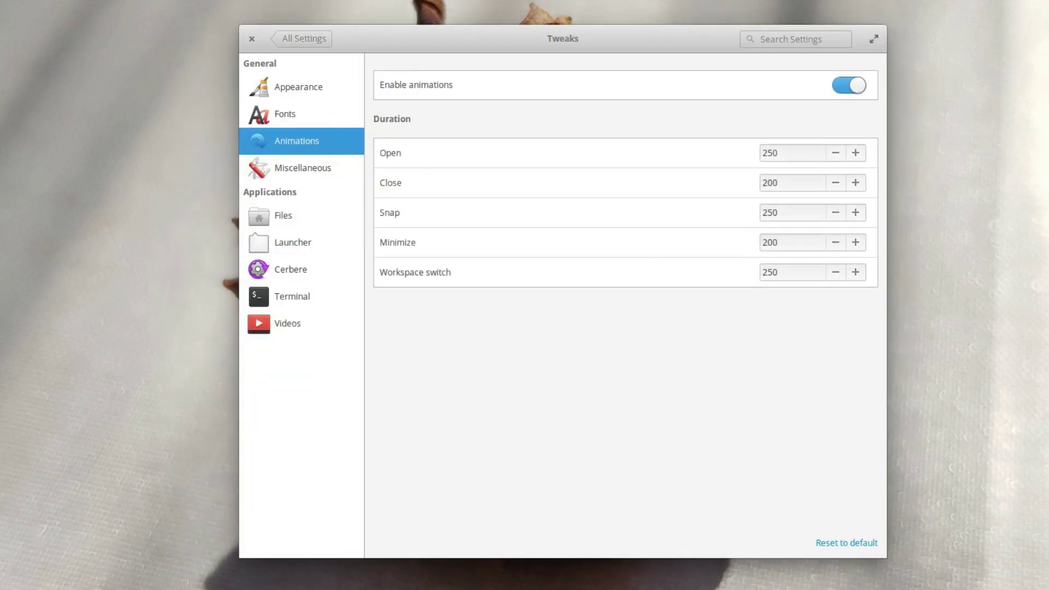
{"action": "key", "text": "alt+Tab"}
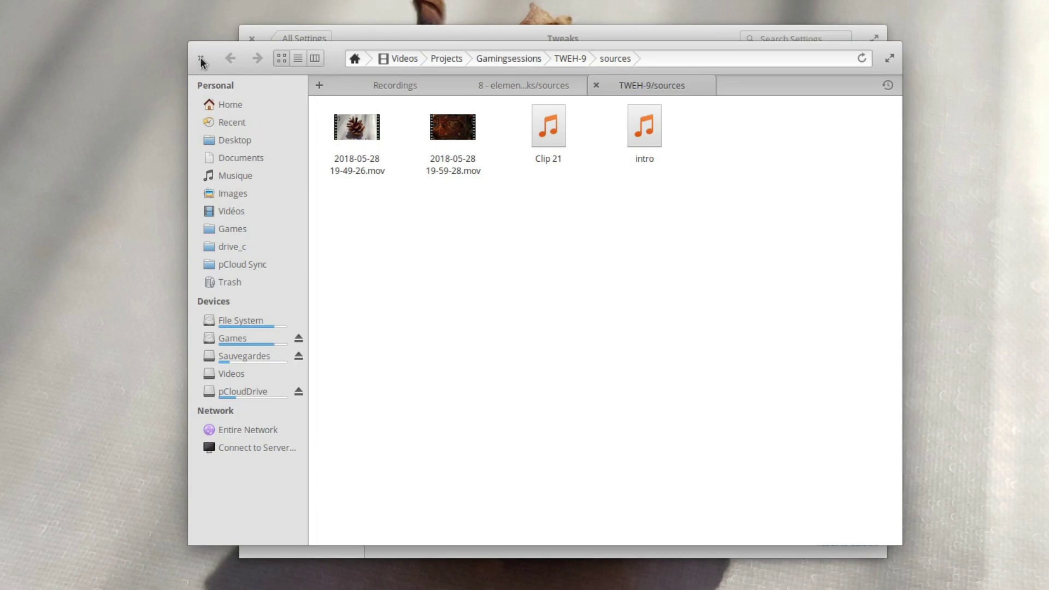
{"action": "left_click", "coordinate": [200, 58]}
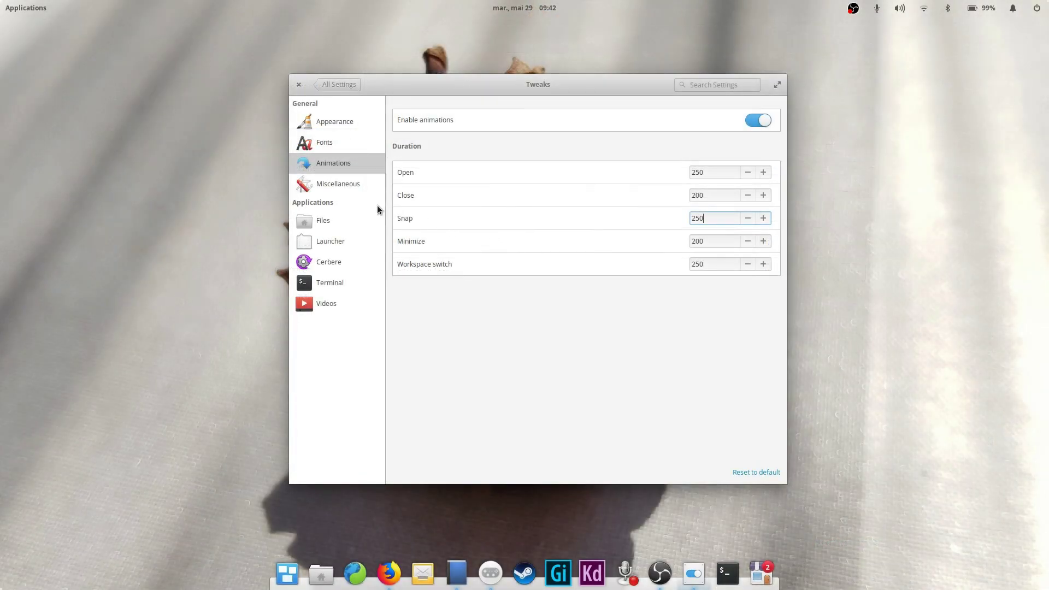
- View Miscellaneous settings and check the sound indicator against the Max volume of 100
{"action": "left_click", "coordinate": [333, 184]}
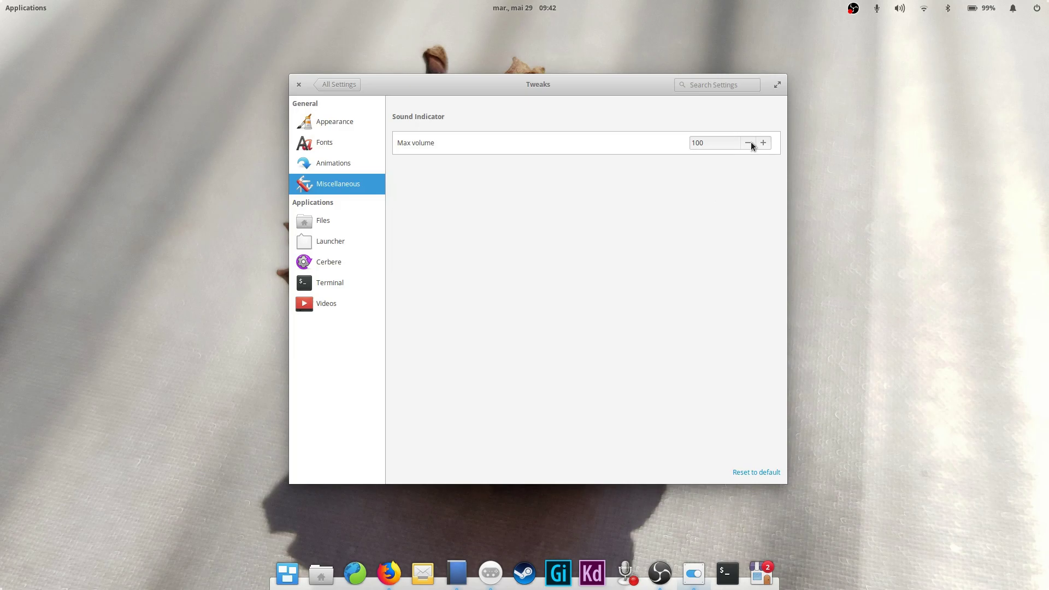
{"action": "left_click", "coordinate": [900, 9]}
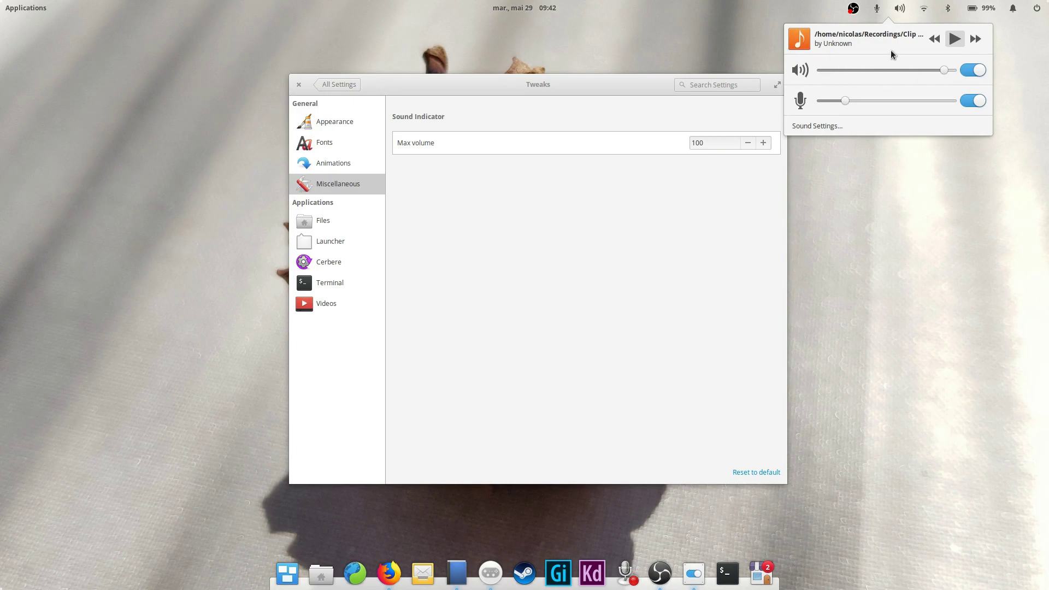
{"action": "left_click", "coordinate": [896, 10]}
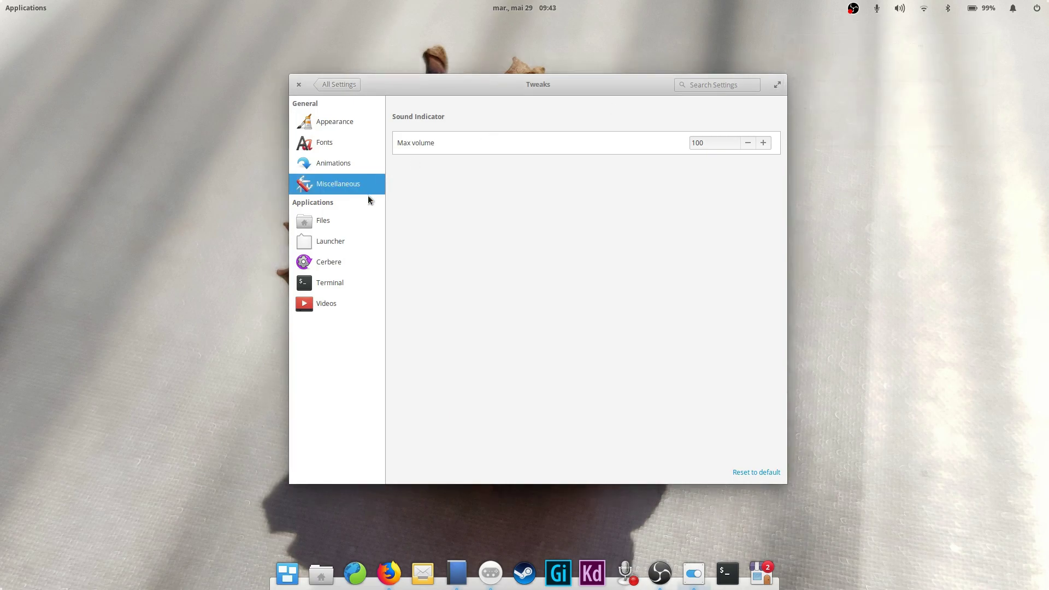
{"action": "left_click", "coordinate": [327, 223]}
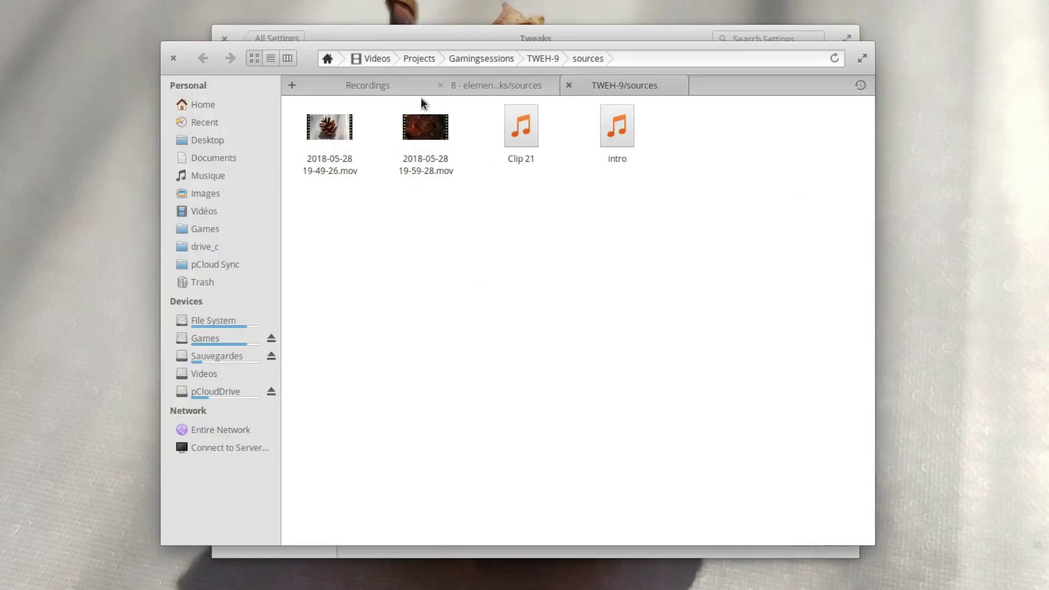
- Browse the restored Files tabs, including Recordings with four videos, then close Files
{"action": "left_click", "coordinate": [549, 86]}
{"action": "left_click", "coordinate": [411, 87]}
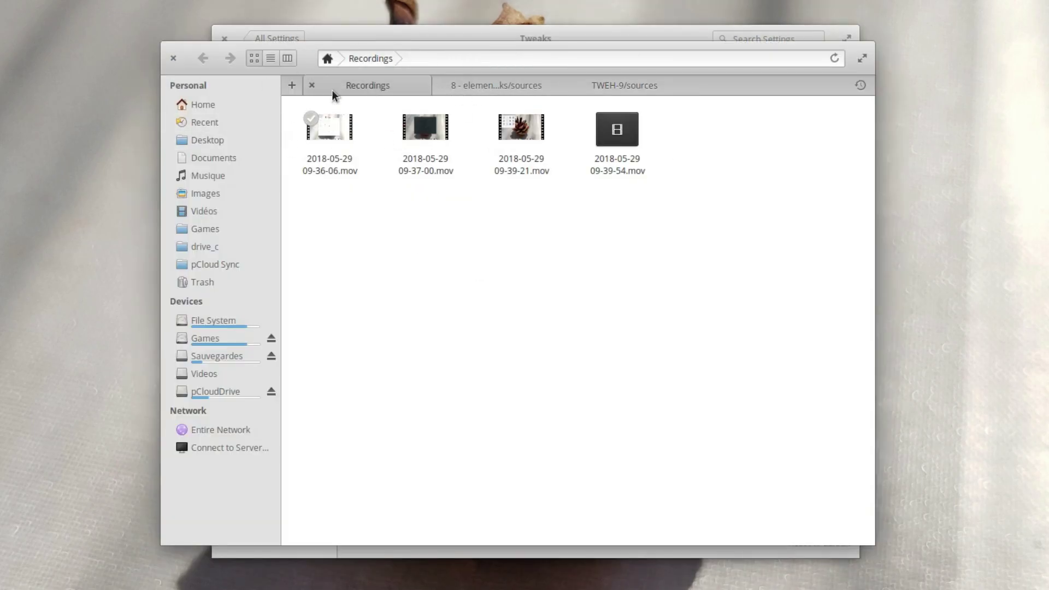
{"action": "left_click", "coordinate": [172, 58]}
- Switch off Restore Tabs, confirm Files reopens showing only Home, and check Date format choices
{"action": "left_click", "coordinate": [828, 117]}
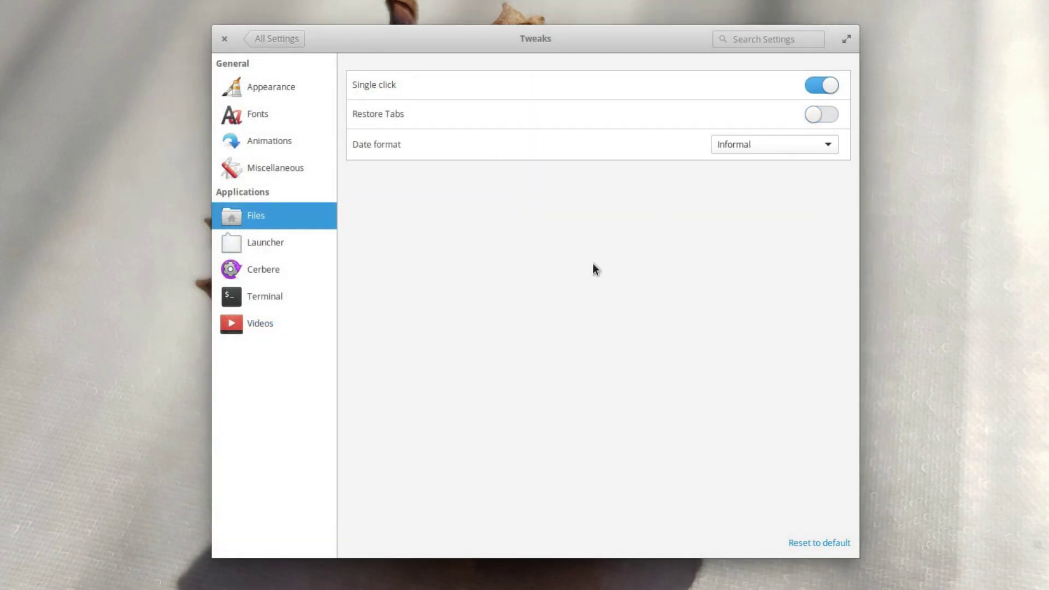
{"action": "key", "text": "super+e"}
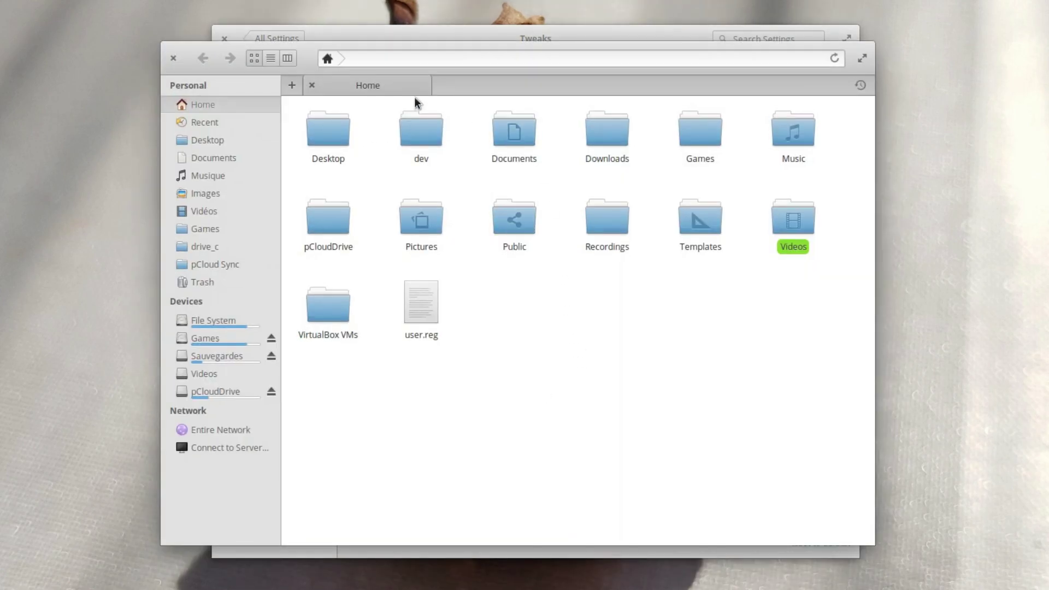
{"action": "left_click", "coordinate": [173, 58]}
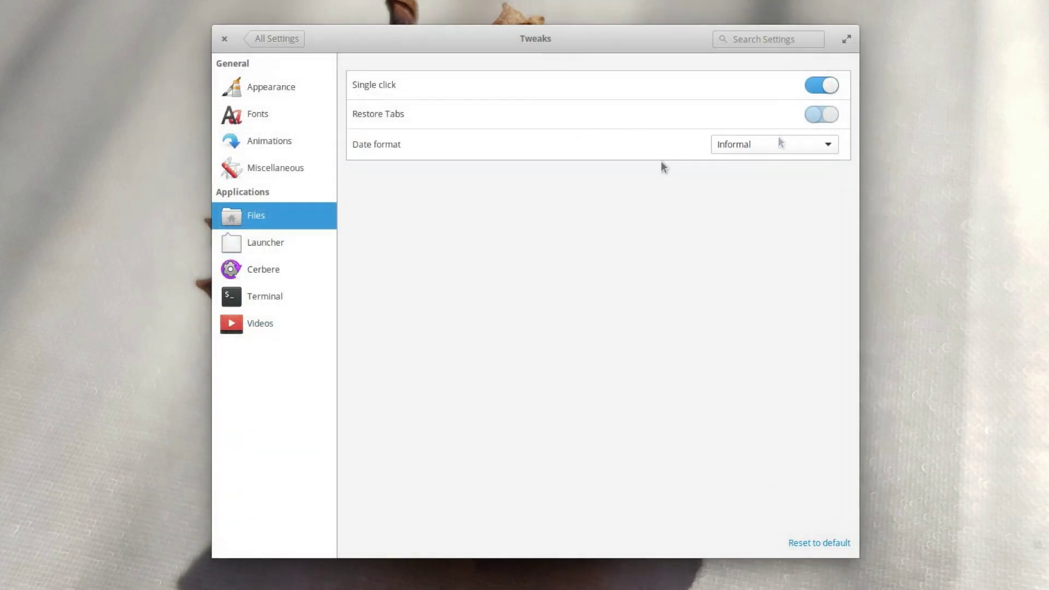
{"action": "left_click", "coordinate": [782, 141]}
{"action": "left_click", "coordinate": [267, 242]}
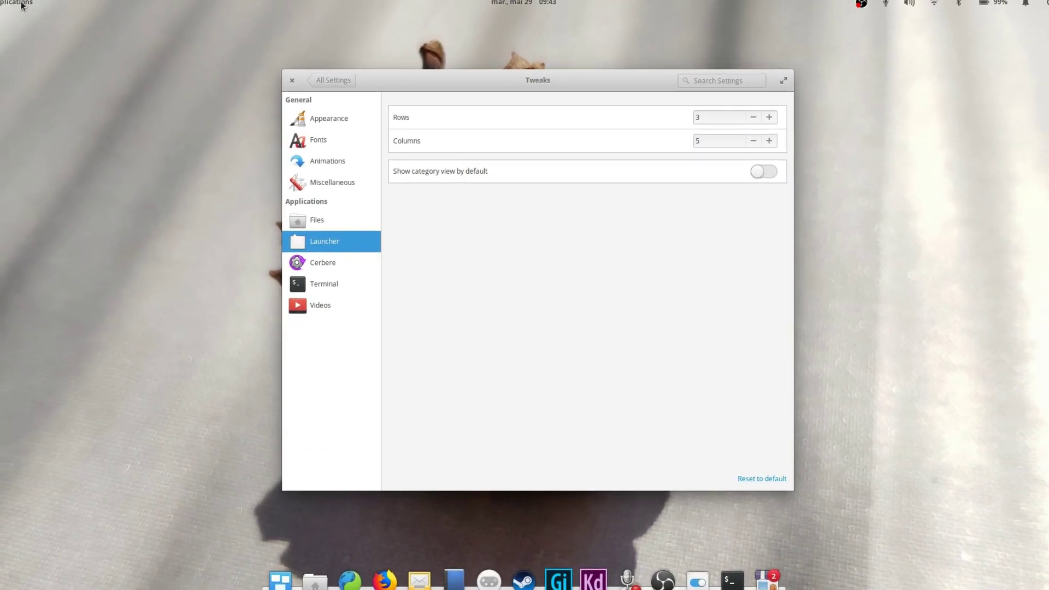
{"action": "left_click", "coordinate": [25, 7]}
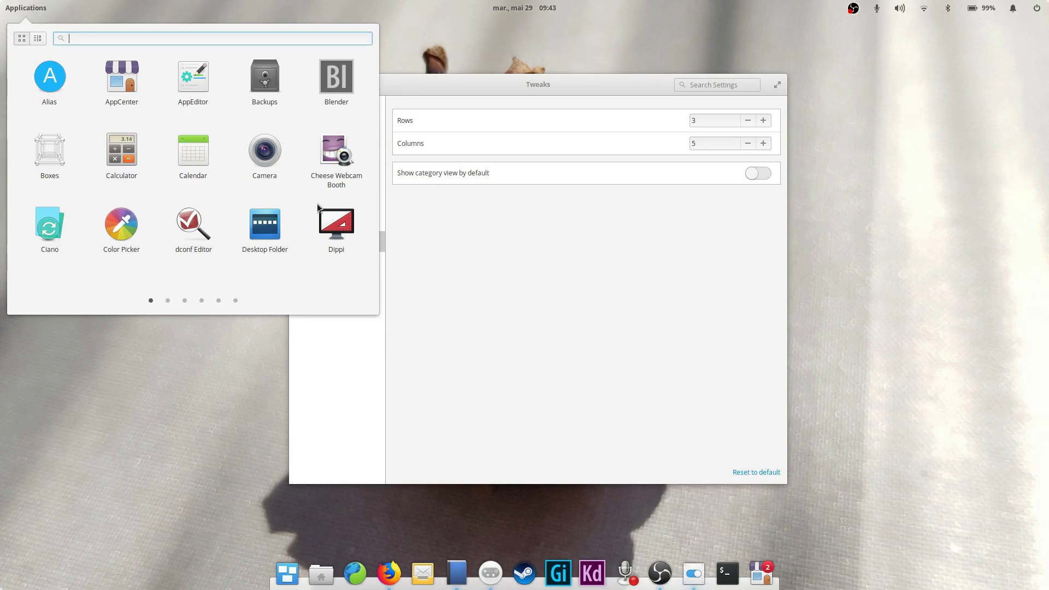
{"action": "left_click", "coordinate": [705, 121]}
{"action": "double_click", "coordinate": [704, 121]}
{"action": "type", "text": "6"}
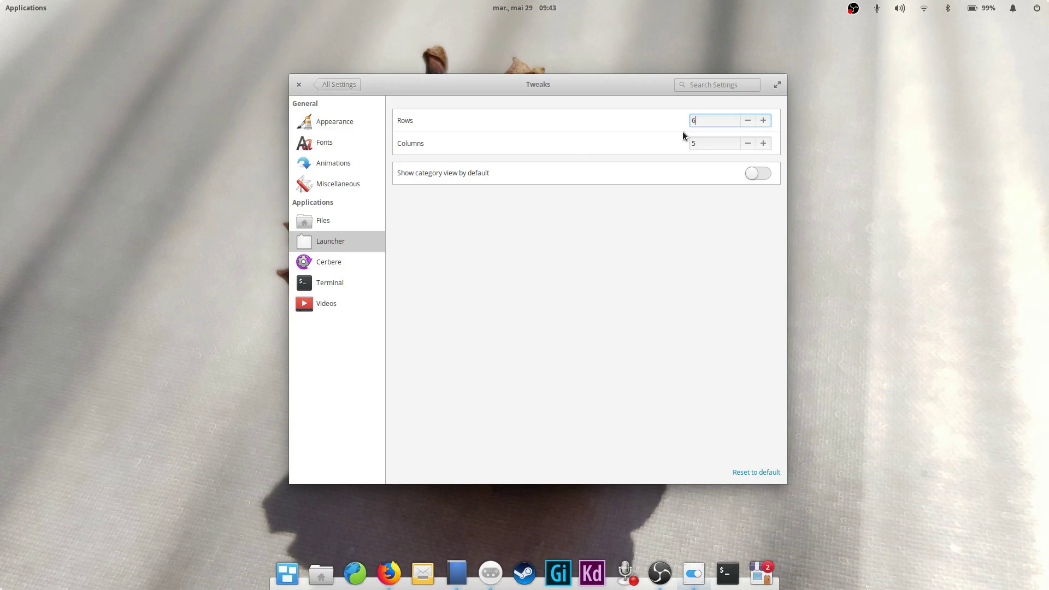
{"action": "left_click", "coordinate": [704, 142]}
{"action": "left_click", "coordinate": [37, 9]}
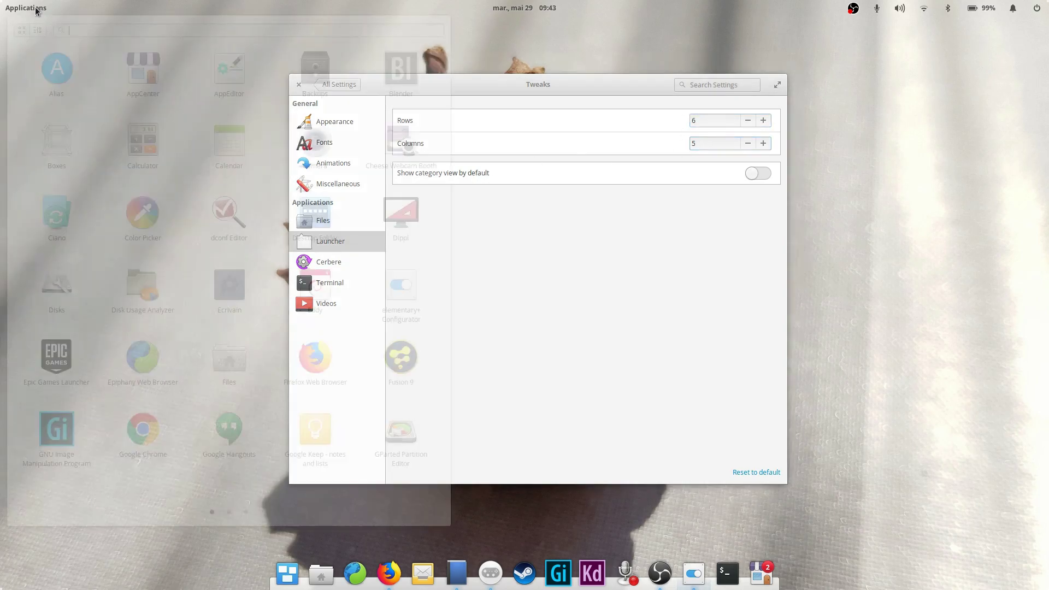
{"action": "key", "text": "Escape"}
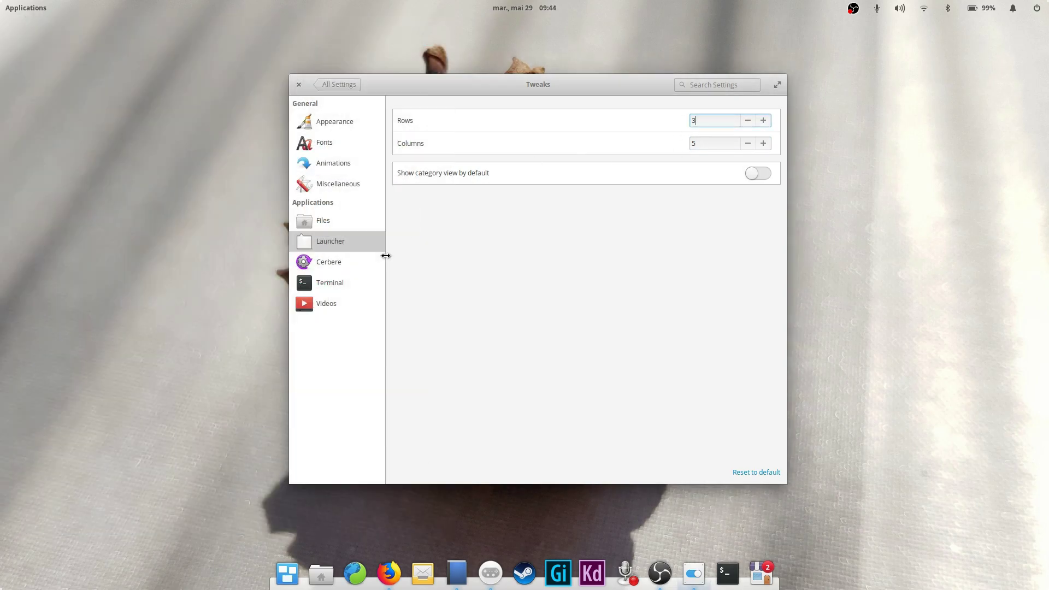
- Show the Cerbere page and inspect its Plank and Wingpanel entries
{"action": "left_click", "coordinate": [346, 263]}
{"action": "left_click", "coordinate": [518, 149]}
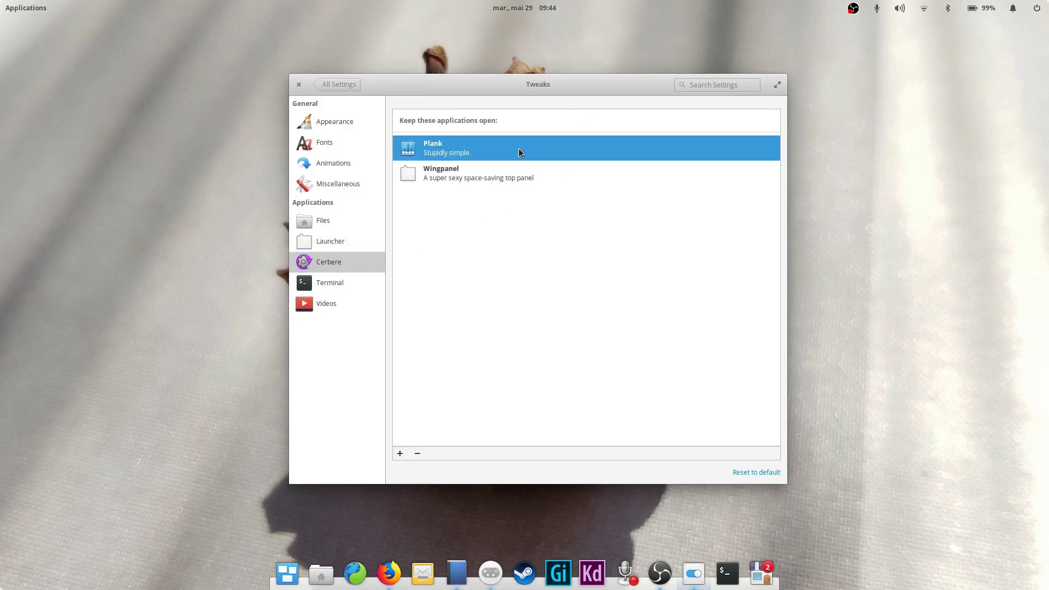
{"action": "left_click", "coordinate": [523, 176]}
{"action": "left_click", "coordinate": [527, 149]}
- Kill the top panel with xkill to test that Cerbere keeps it running
{"action": "key", "text": "super"}
{"action": "type", "text": "xkill"}
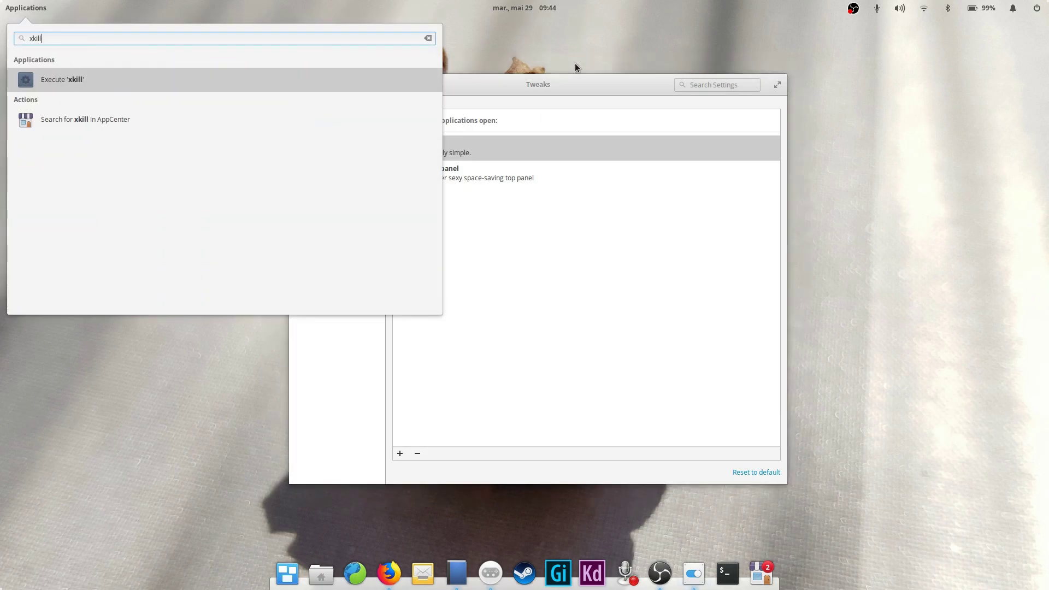
{"action": "key", "text": "Return"}
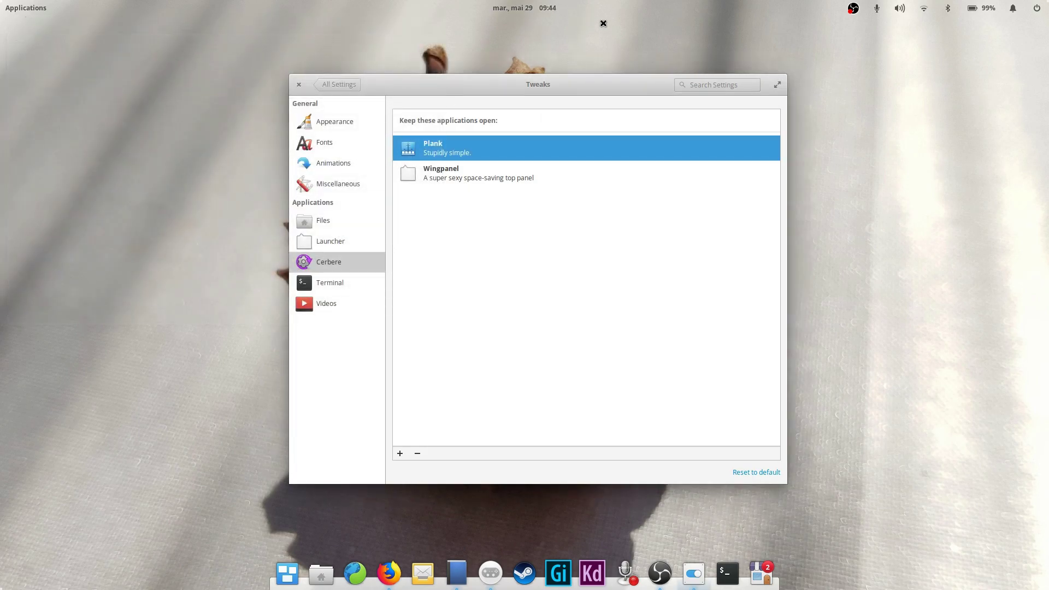
{"action": "left_click", "coordinate": [601, 8]}
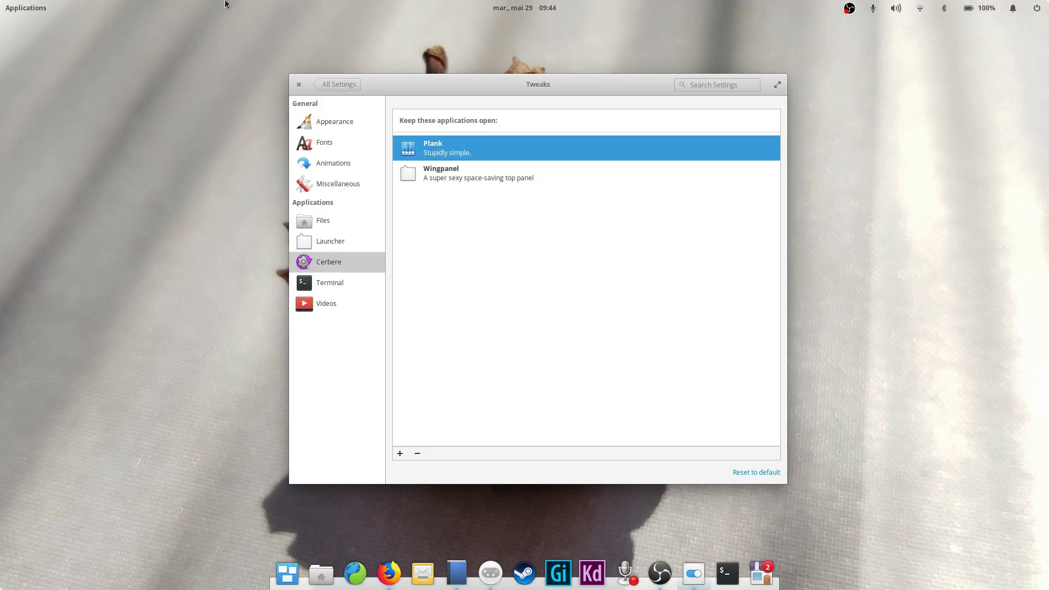
{"action": "left_click", "coordinate": [475, 178]}
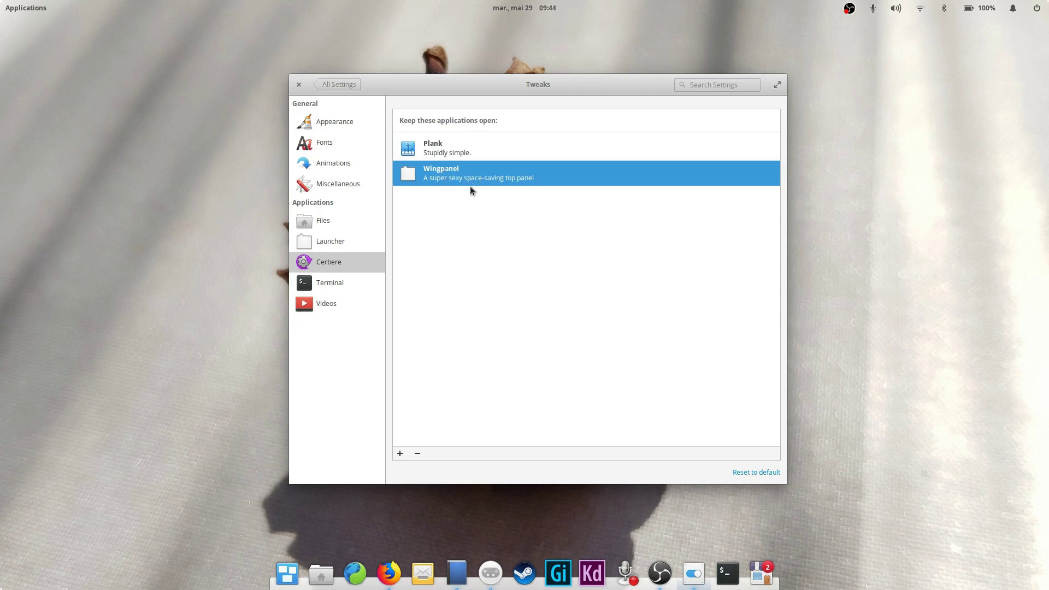
{"action": "left_click", "coordinate": [495, 147]}
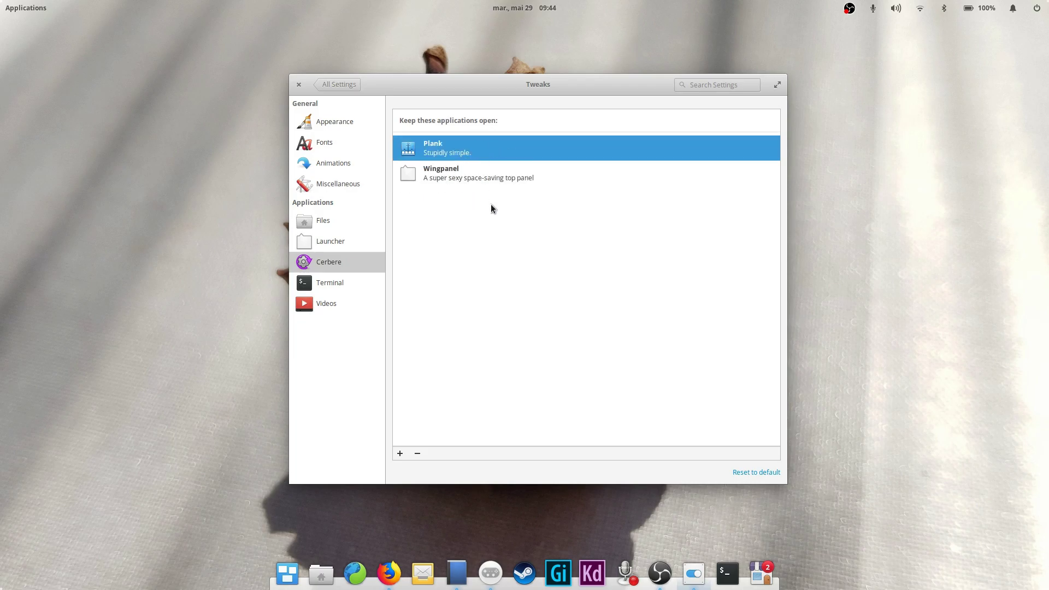
- Browse the list of apps to keep running and close it without adding any
{"action": "left_click", "coordinate": [400, 453]}
{"action": "scroll", "coordinate": [403, 379], "scroll_direction": "down", "scroll_amount": 10}
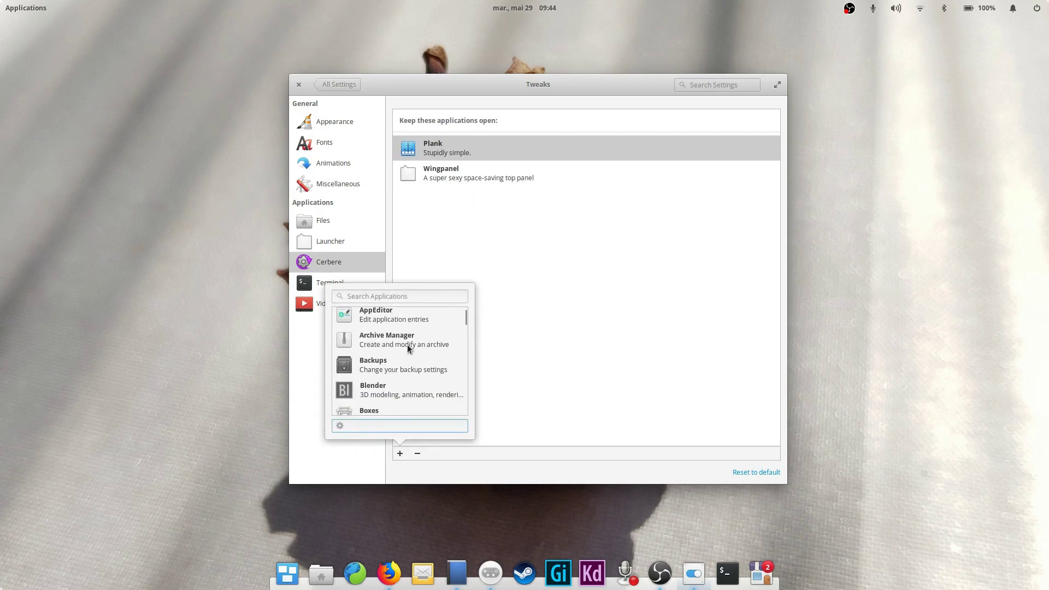
{"action": "scroll", "coordinate": [395, 348], "scroll_direction": "down", "scroll_amount": 5}
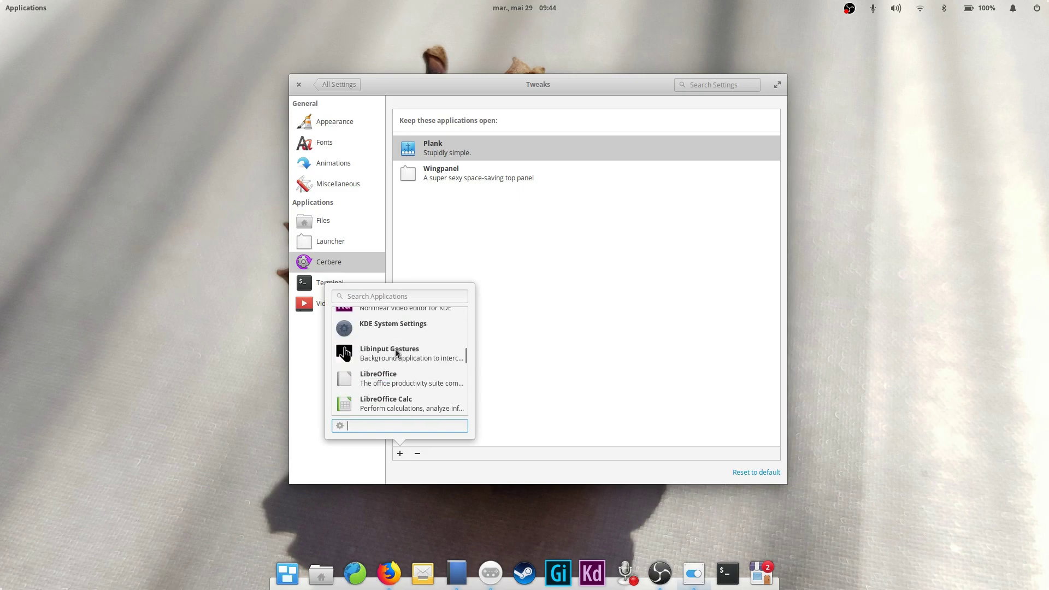
{"action": "left_click", "coordinate": [658, 312]}
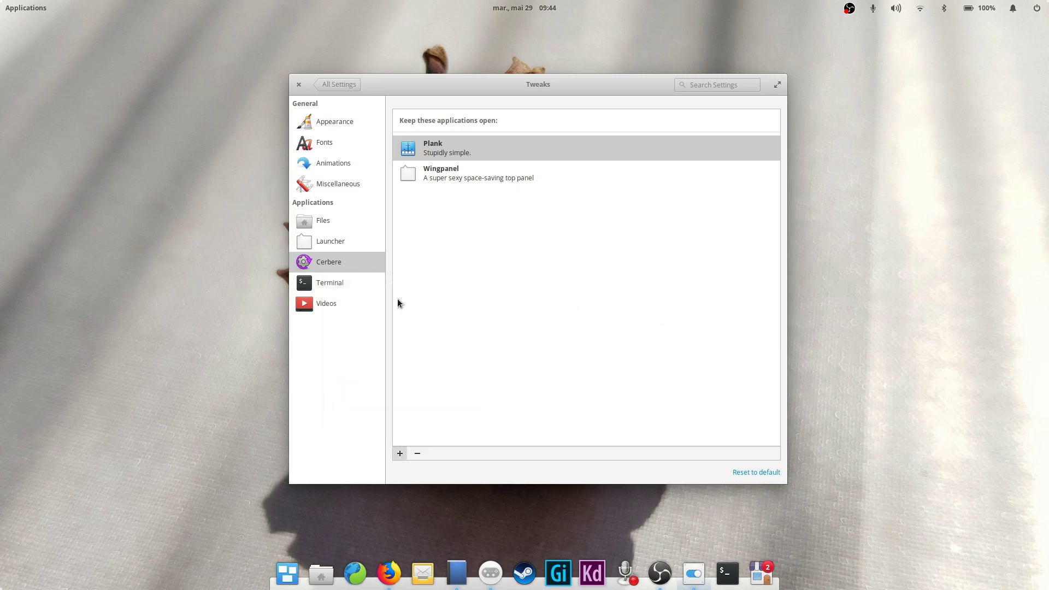
- Show the Terminal page and check its Background color choices, closing them without changing the dark colour
{"action": "left_click", "coordinate": [330, 282]}
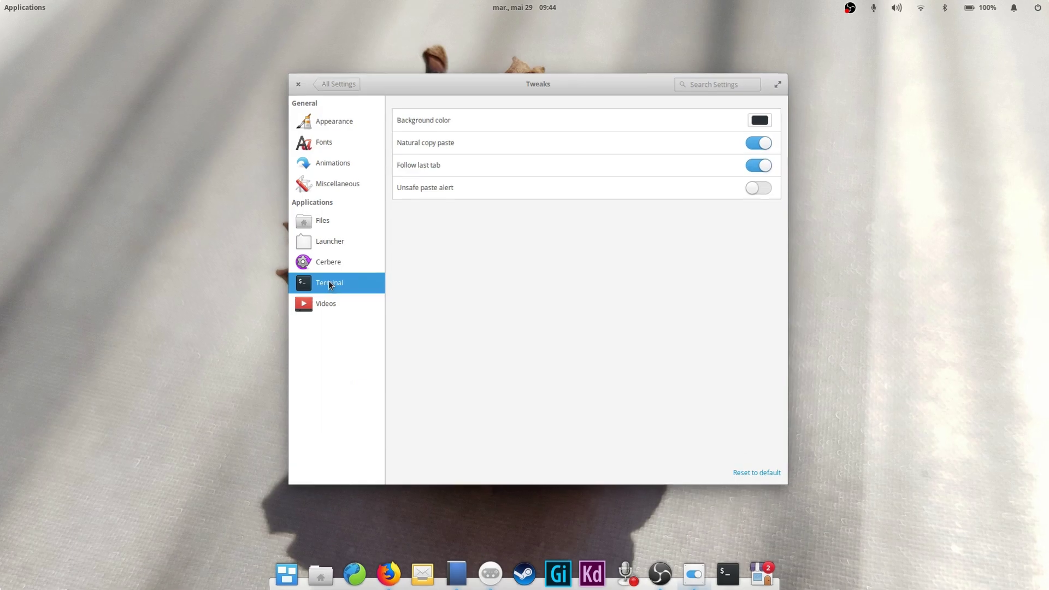
{"action": "left_click", "coordinate": [765, 123]}
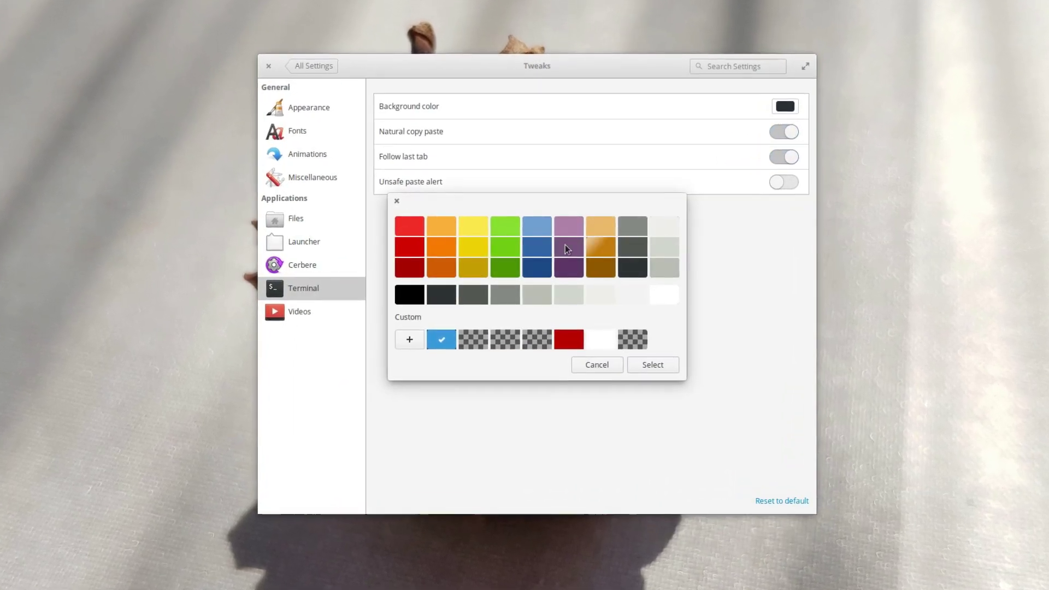
{"action": "left_click", "coordinate": [384, 198]}
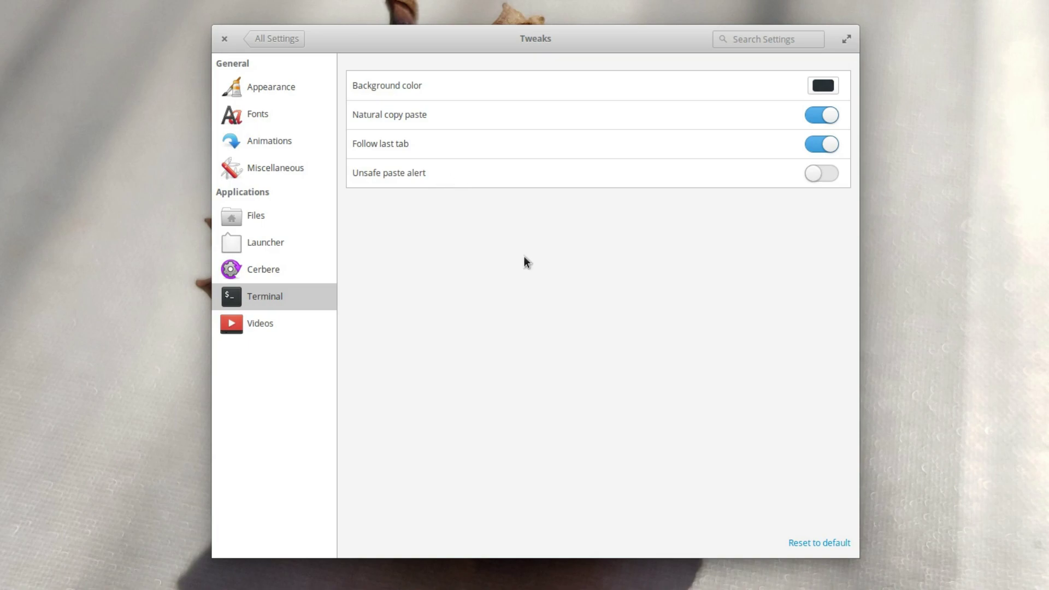
- On the Videos page, keep Move window from video canvas on and toggle Don't instantly start playback
{"action": "left_click", "coordinate": [268, 326]}
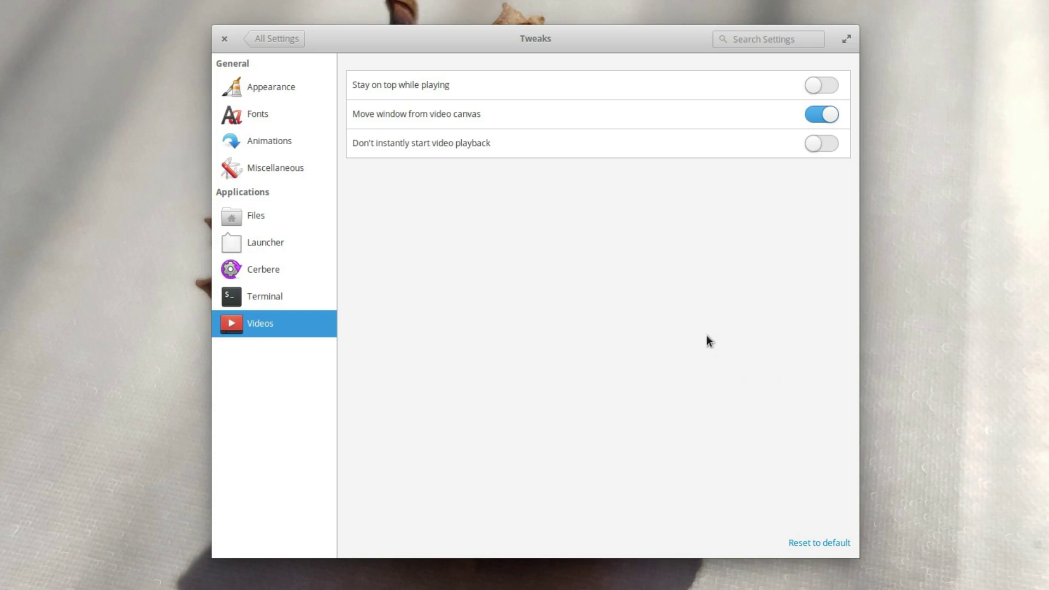
{"action": "left_click", "coordinate": [830, 116]}
{"action": "left_click", "coordinate": [828, 115]}
{"action": "left_click", "coordinate": [827, 145]}
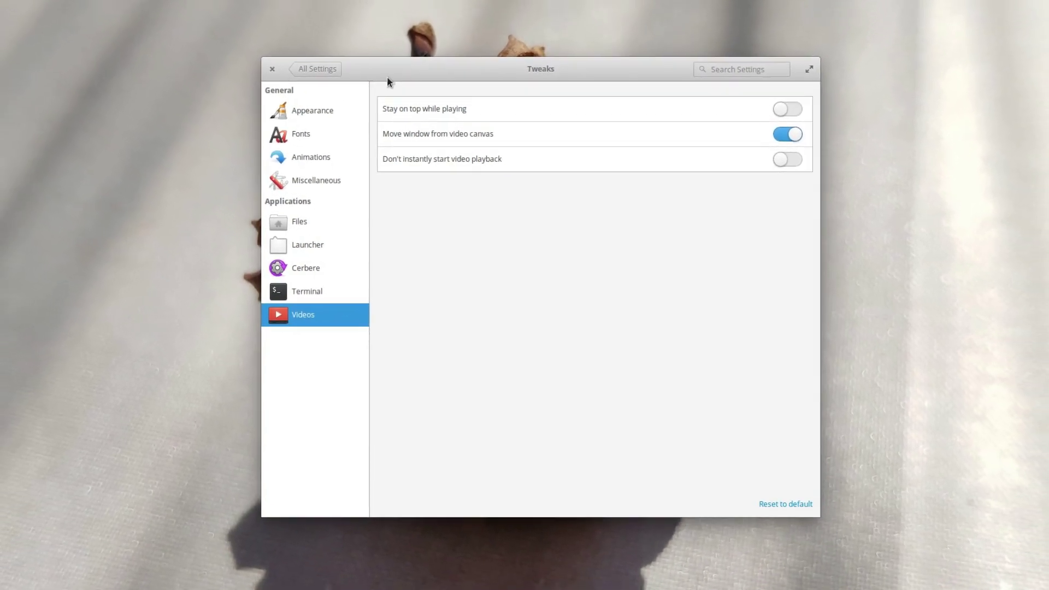
- Go back to the All Settings overview from Tweaks
{"action": "left_click", "coordinate": [317, 69]}
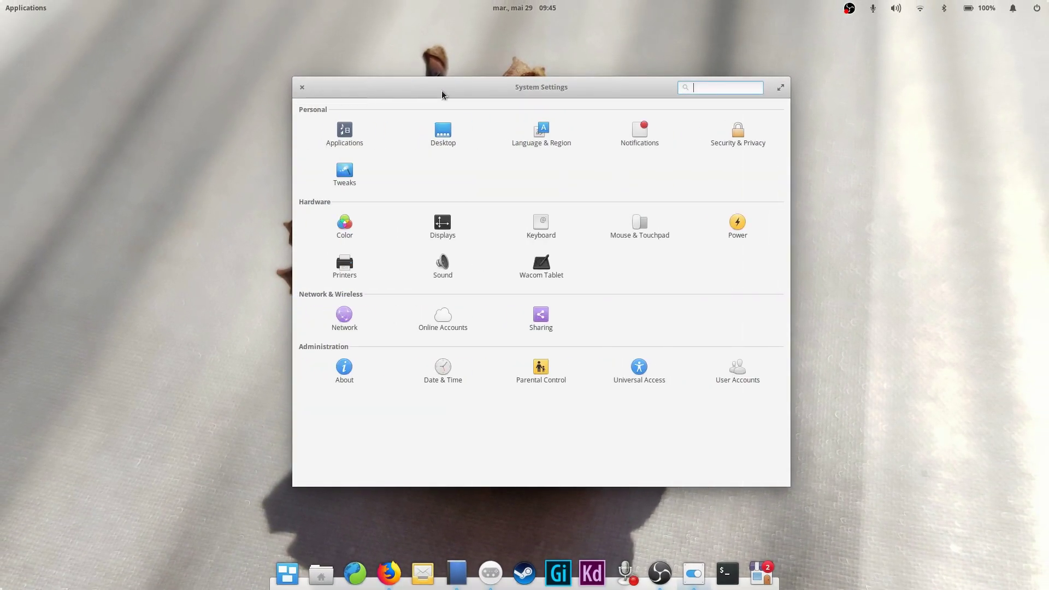